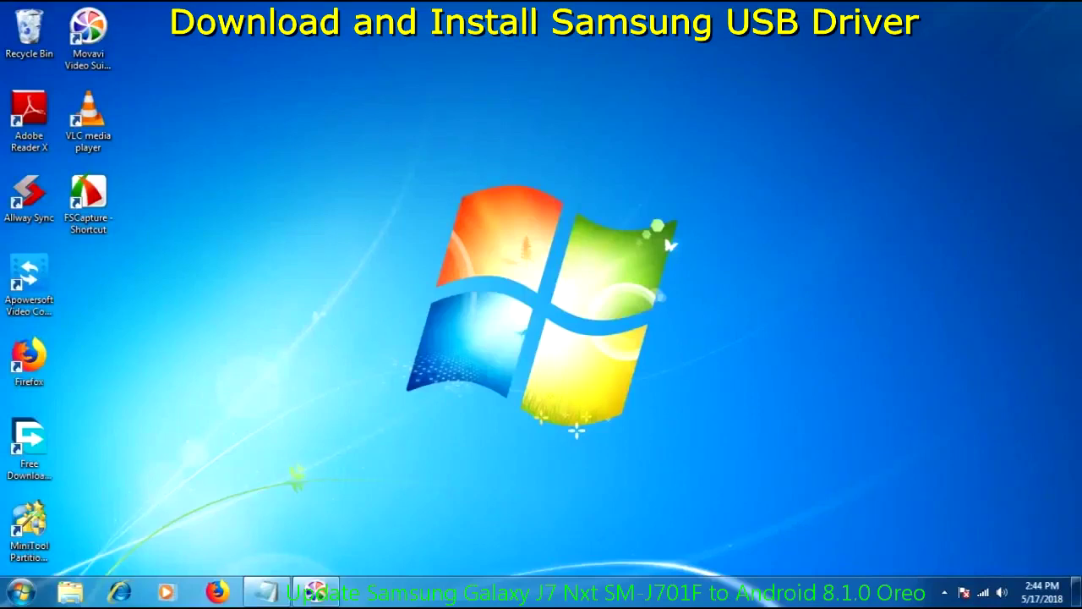
click(29, 360)
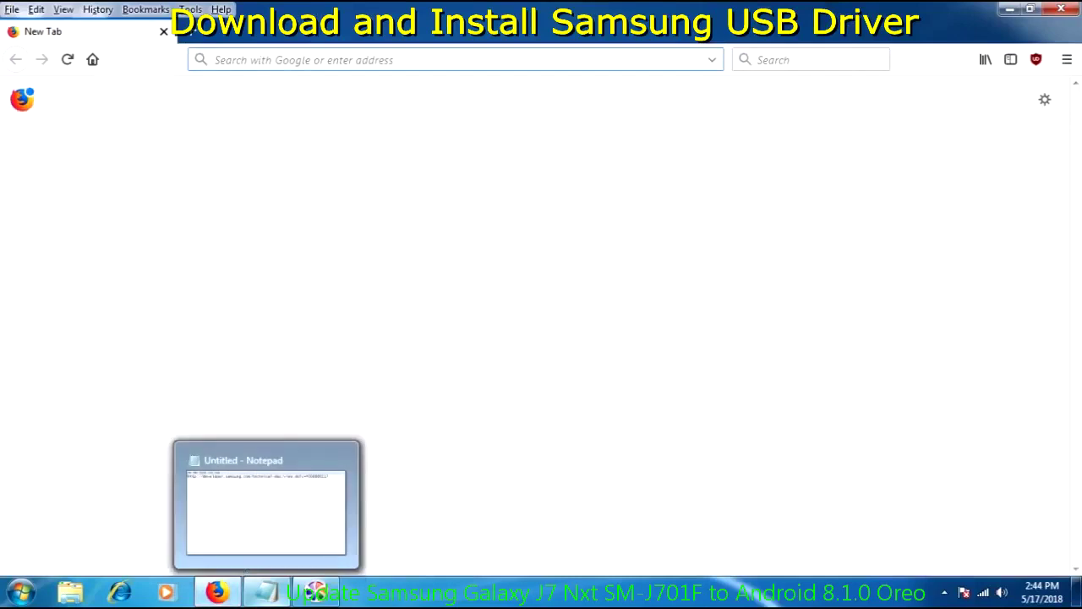
click(266, 592)
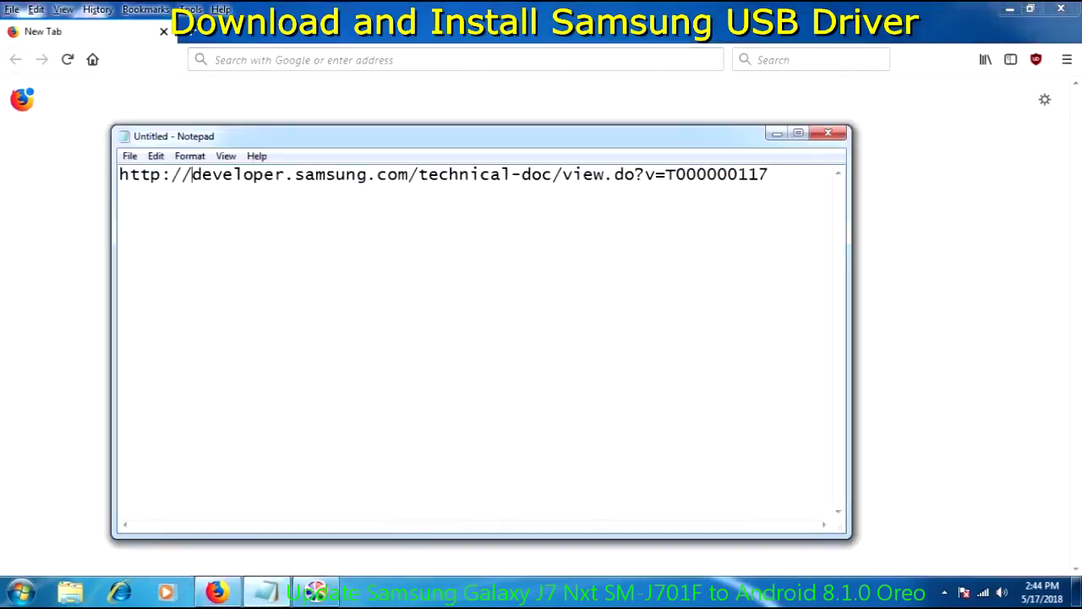
drag(120, 175, 768, 175)
right_click(629, 176)
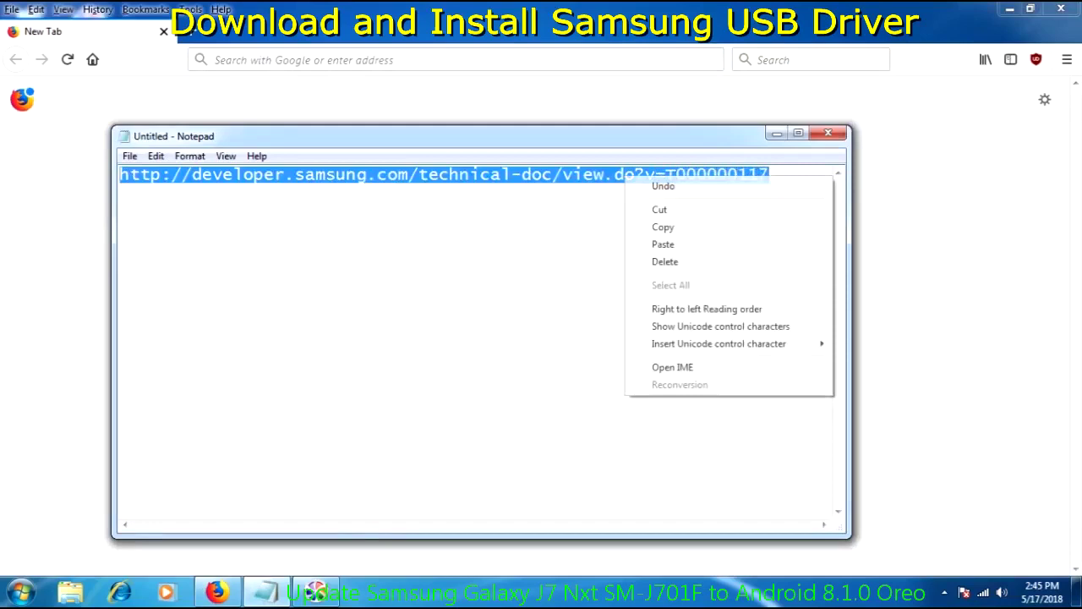
click(660, 225)
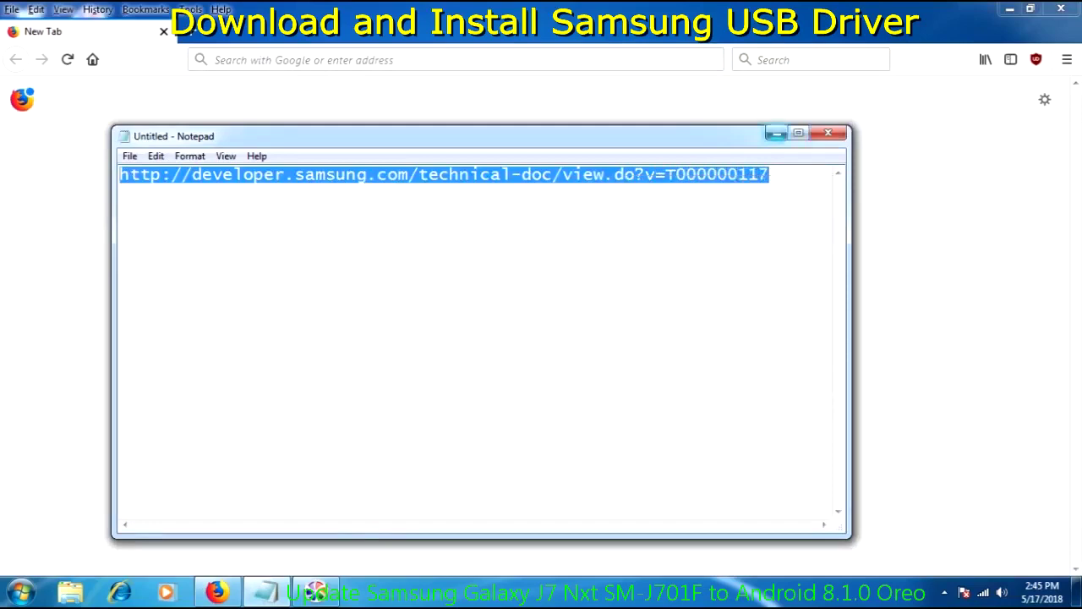
Minimize Notepad and load the copied Samsung developer address in Firefox
click(777, 133)
right_click(259, 61)
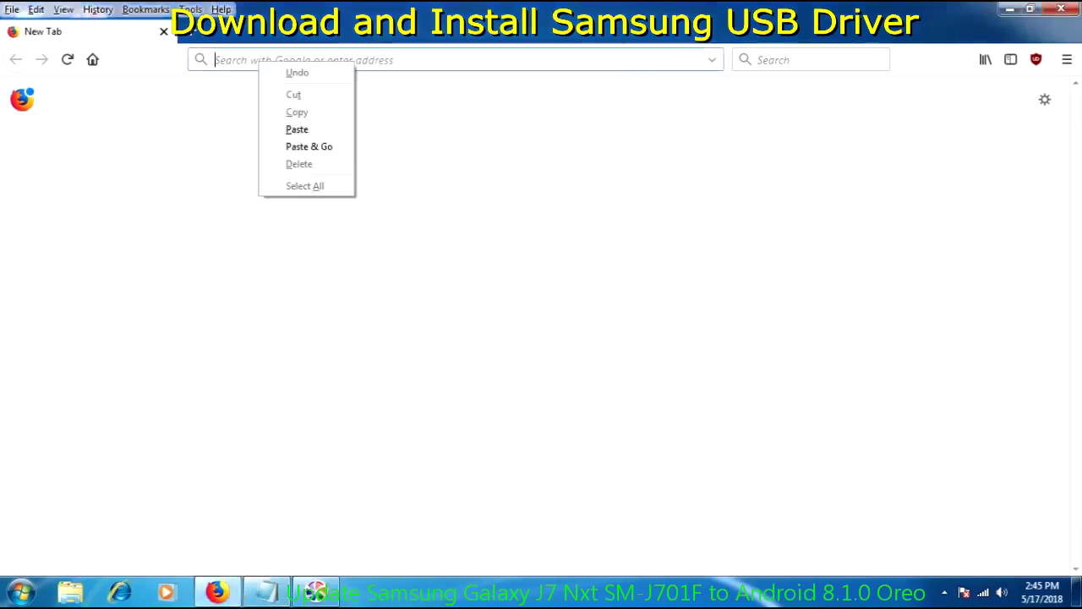
click(298, 128)
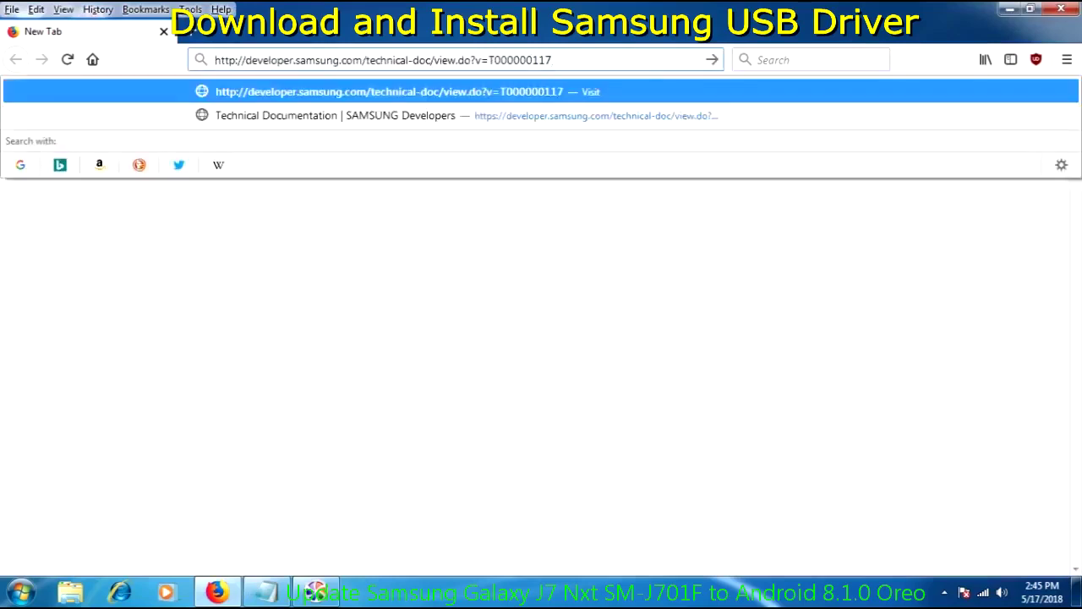
key(Return)
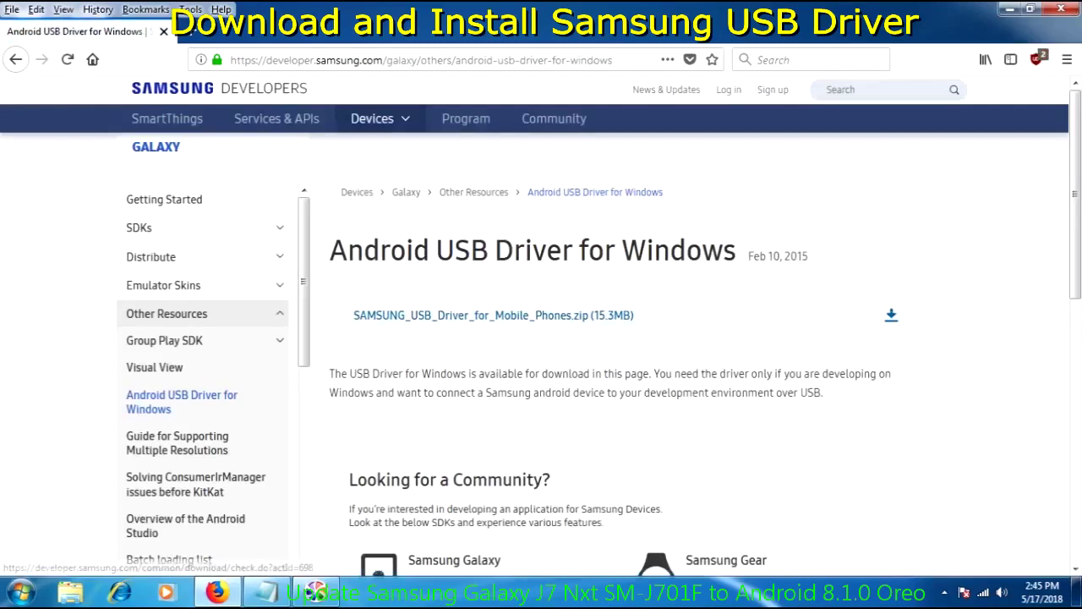
Download SAMSUNG_USB_Driver_for_Mobile_Phones.zip from the page, choosing to save the file
click(493, 315)
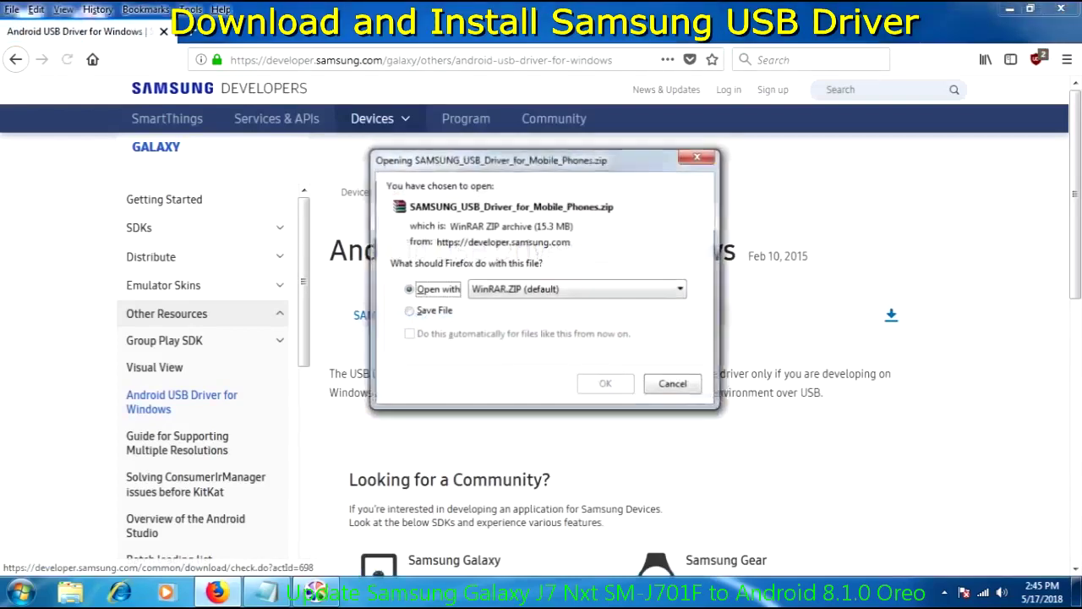
click(408, 311)
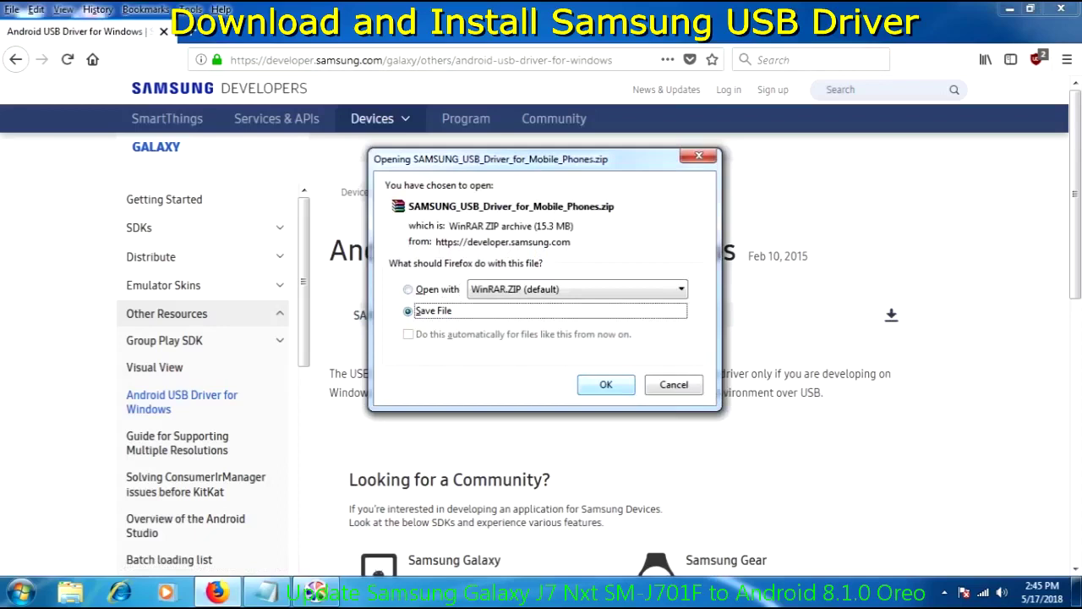
click(606, 385)
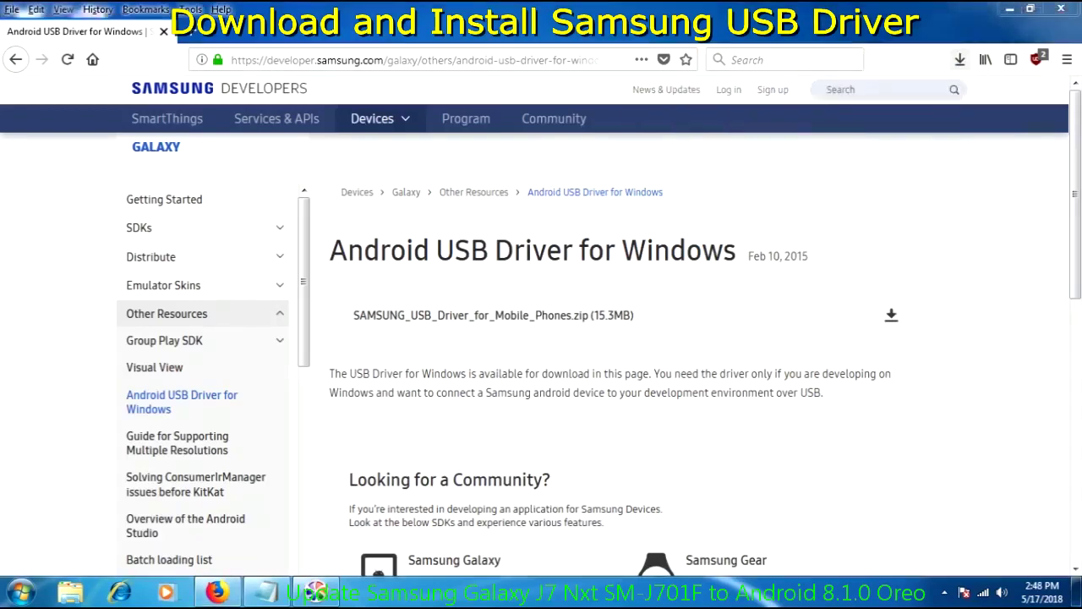
Open the downloaded SAMSUNG_USB_Driver_for_Mobile_Phones.zip archive in WinRAR
click(961, 60)
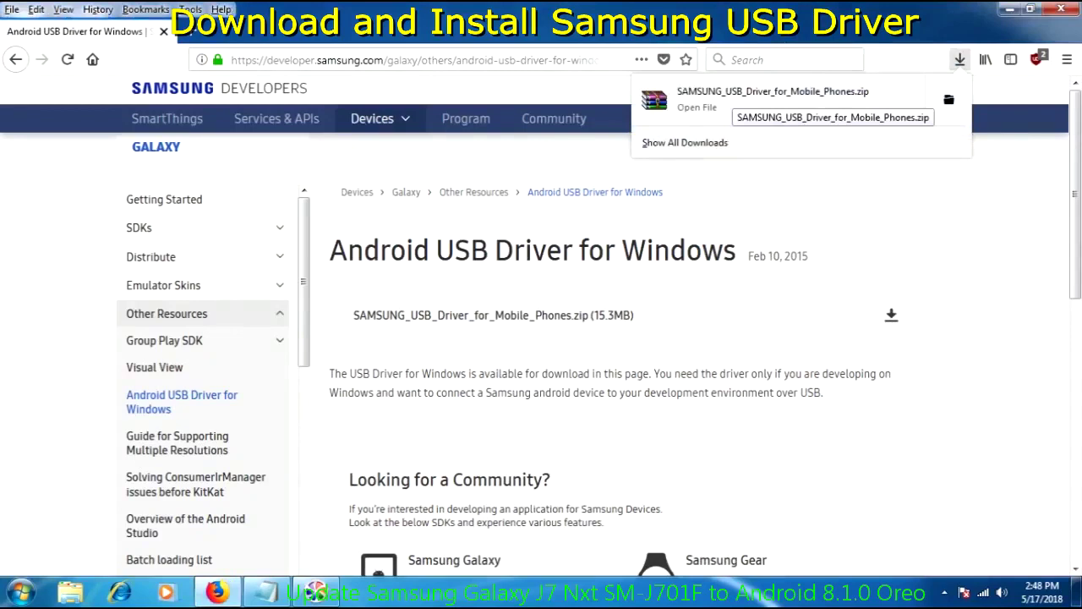
click(744, 99)
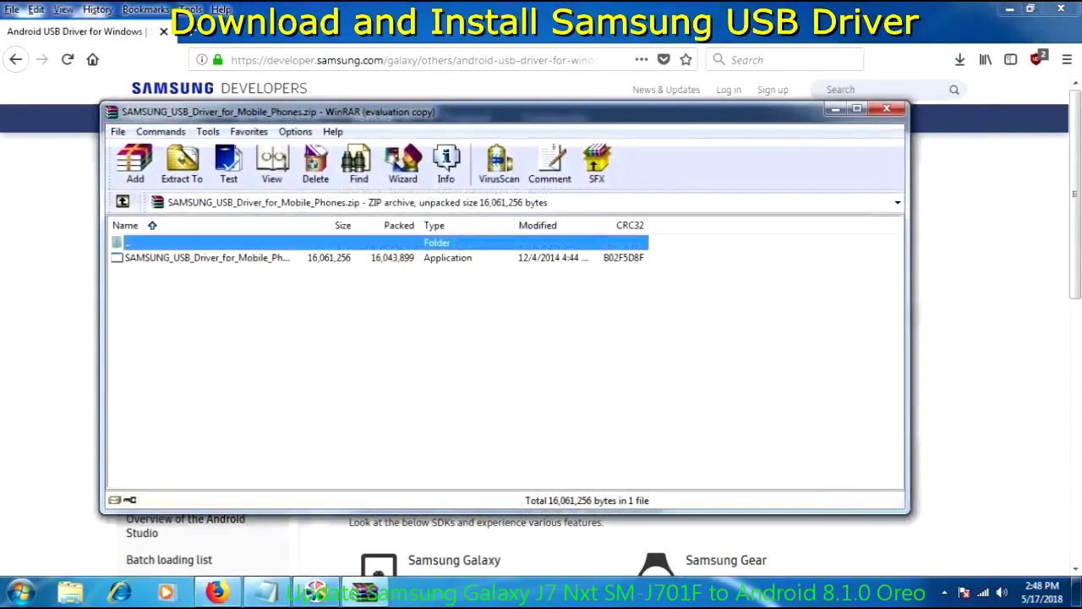
key(Return)
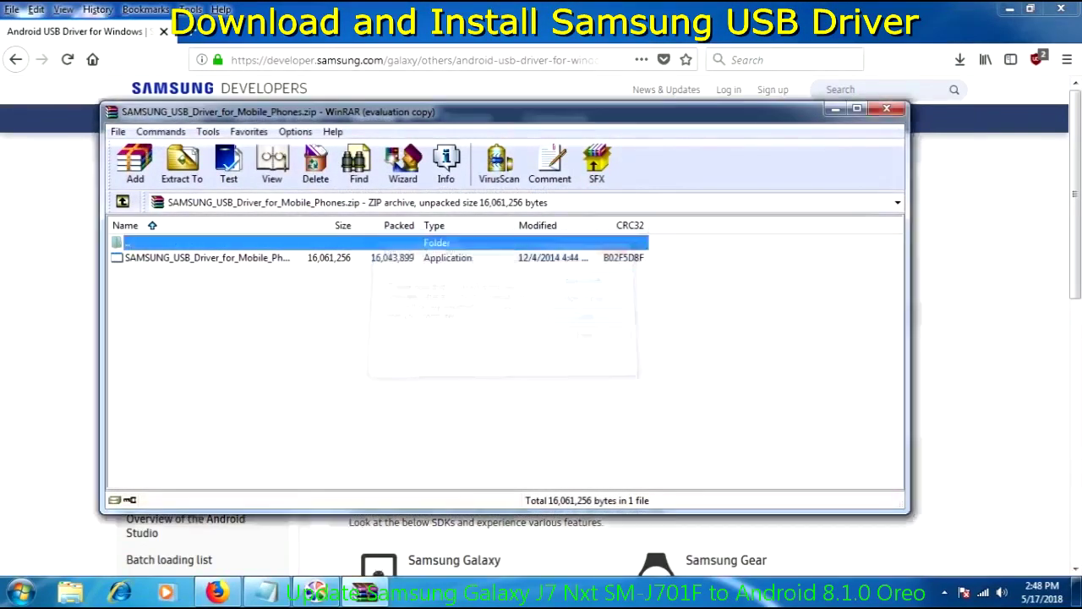
Extract the SAMSUNG_USB_Driver_for_Mobile_Phones application to the Backup (G:) drive and close the archive
click(207, 257)
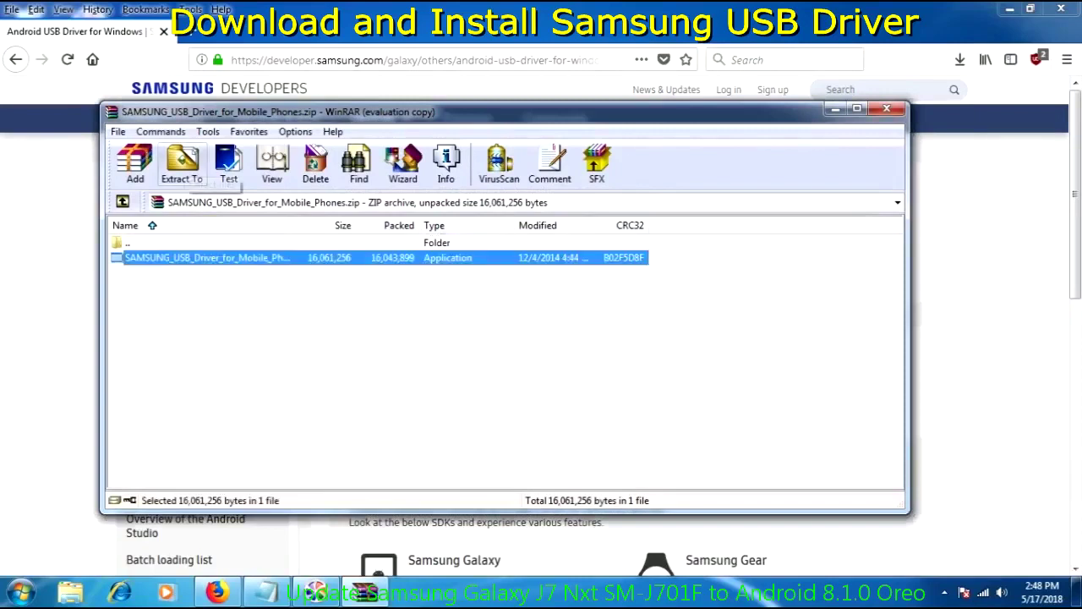
click(182, 165)
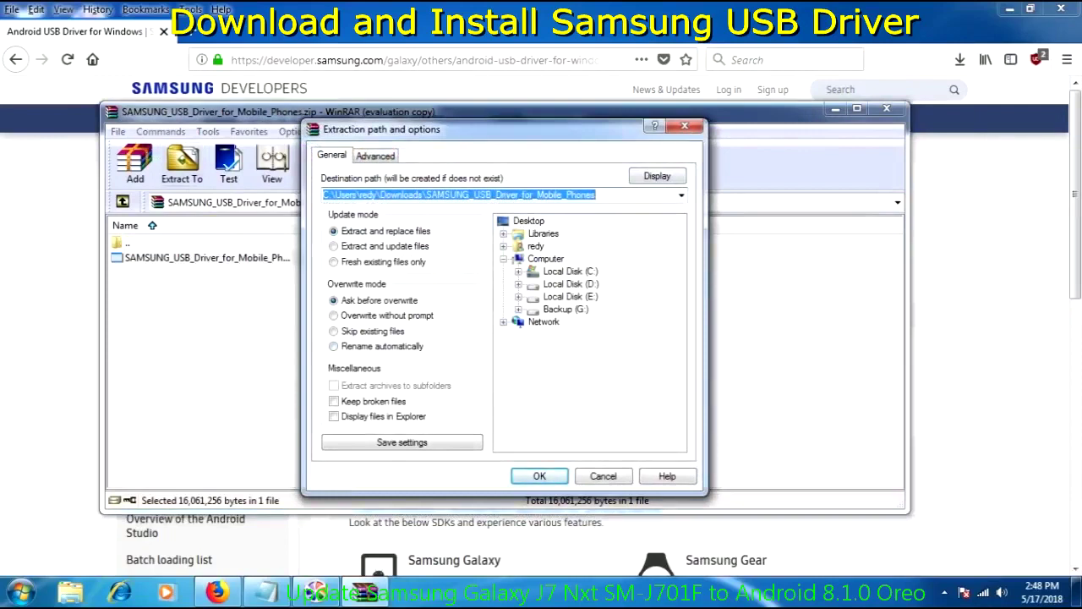
click(571, 296)
key(Left)
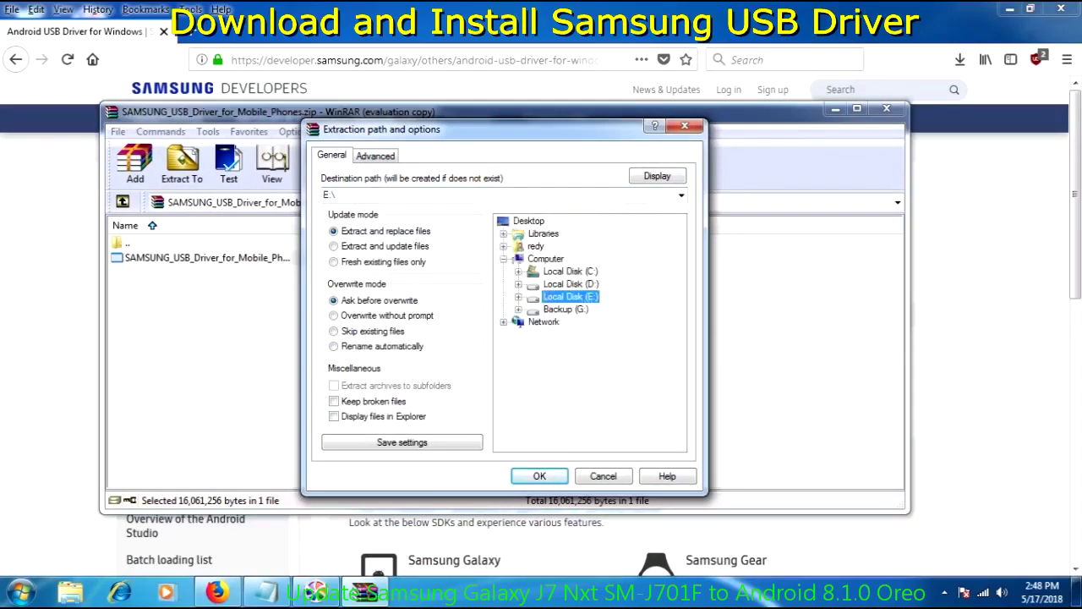
click(565, 308)
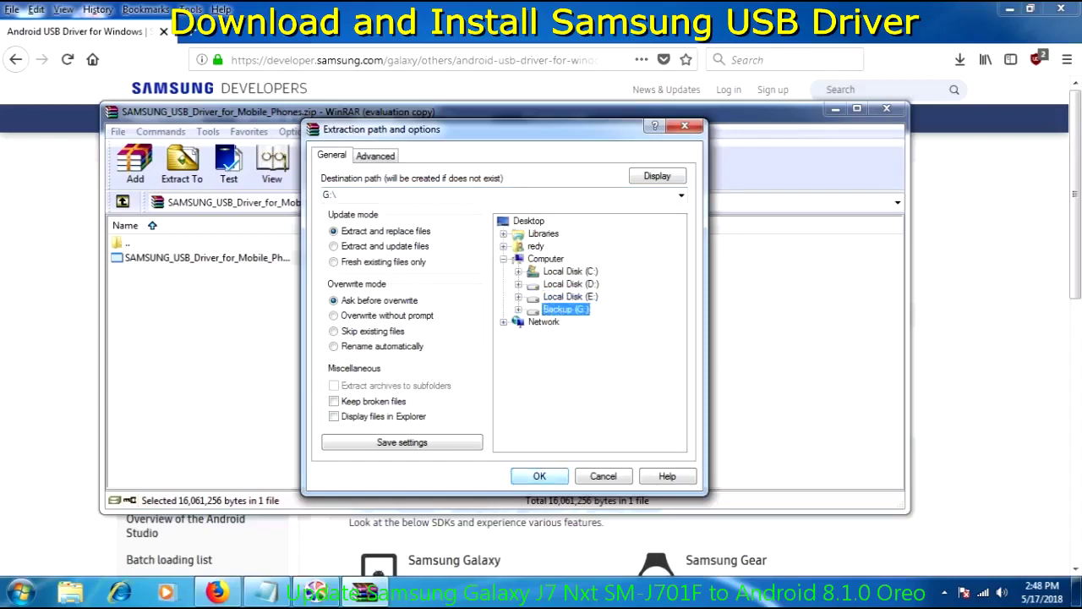
key(Return)
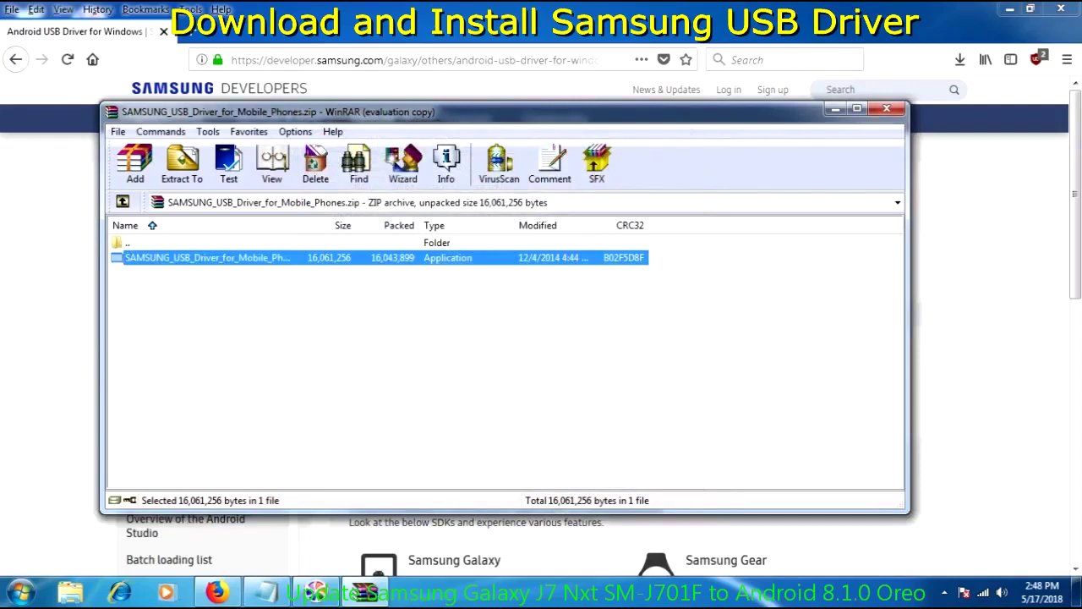
click(886, 108)
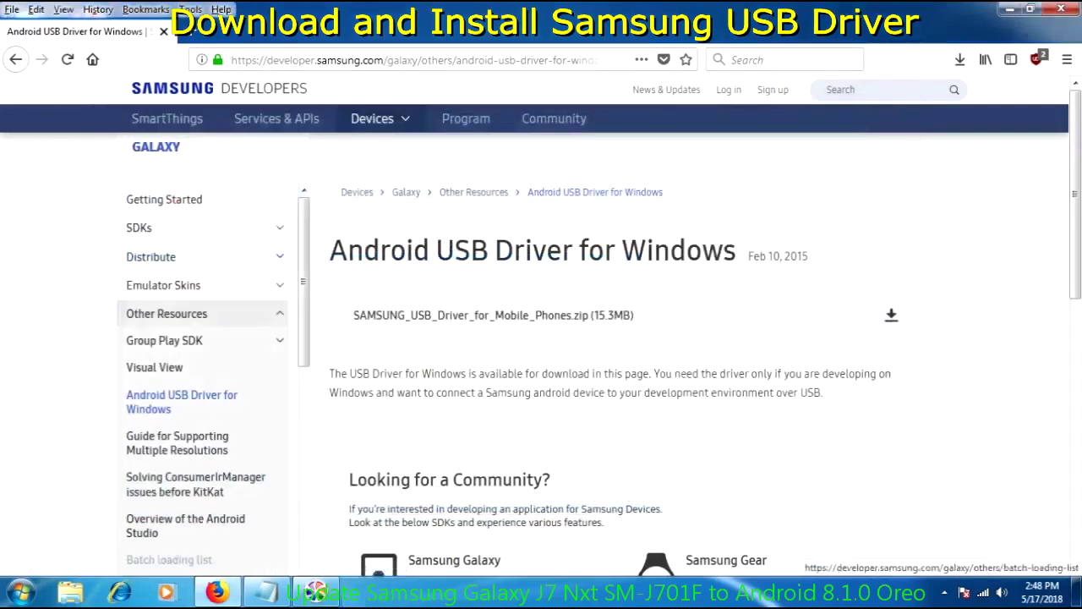
Browse to the Backup (G:) drive in Windows Explorer and launch the SAMSUNG_USB_Driver_for_Mobile_Phones installer
click(70, 592)
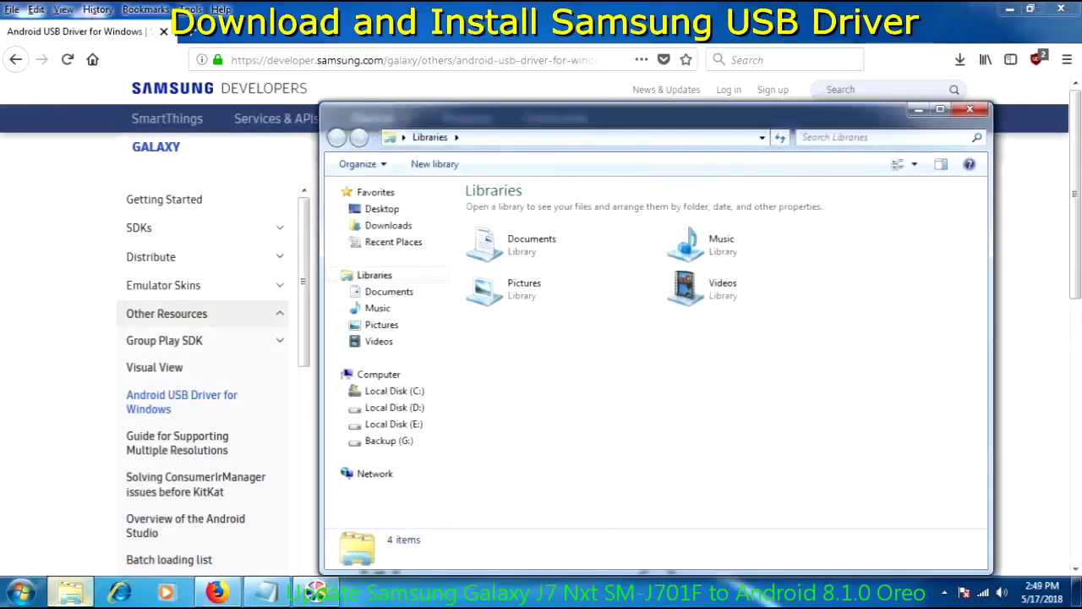
click(388, 440)
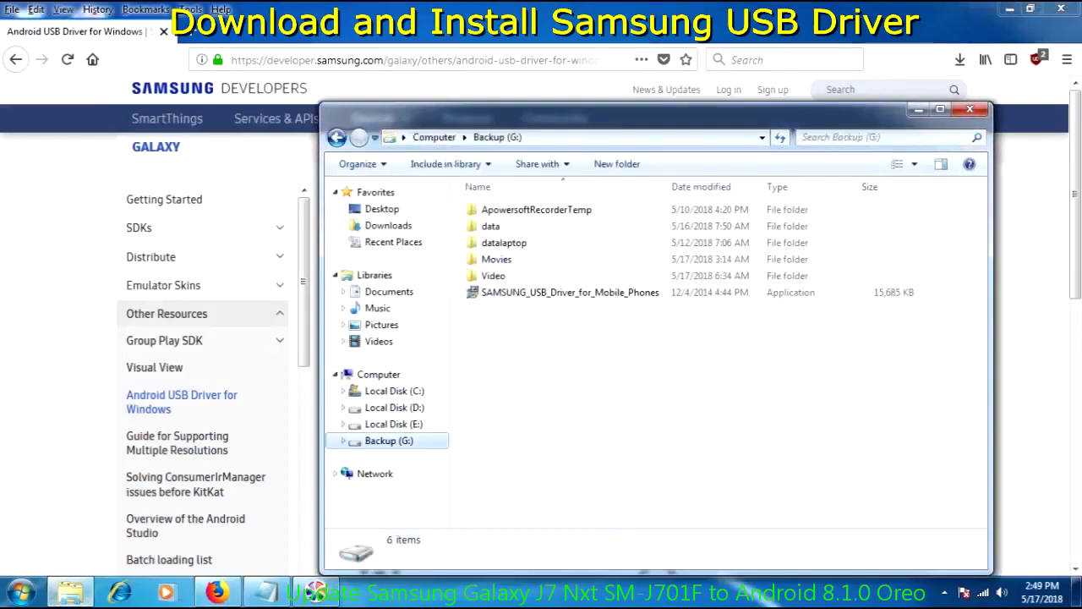
click(570, 292)
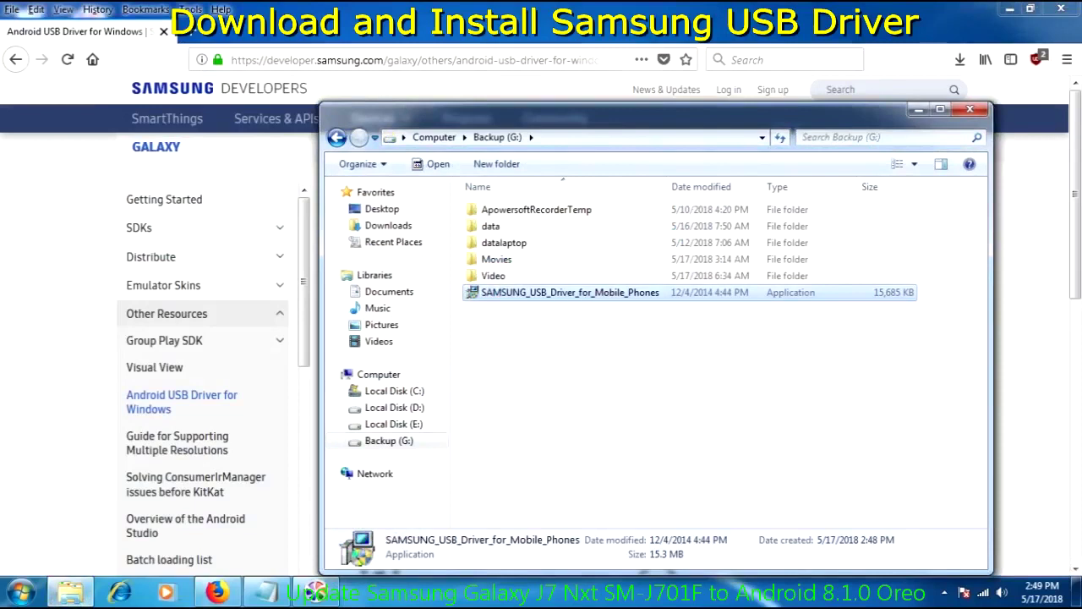
key(Return)
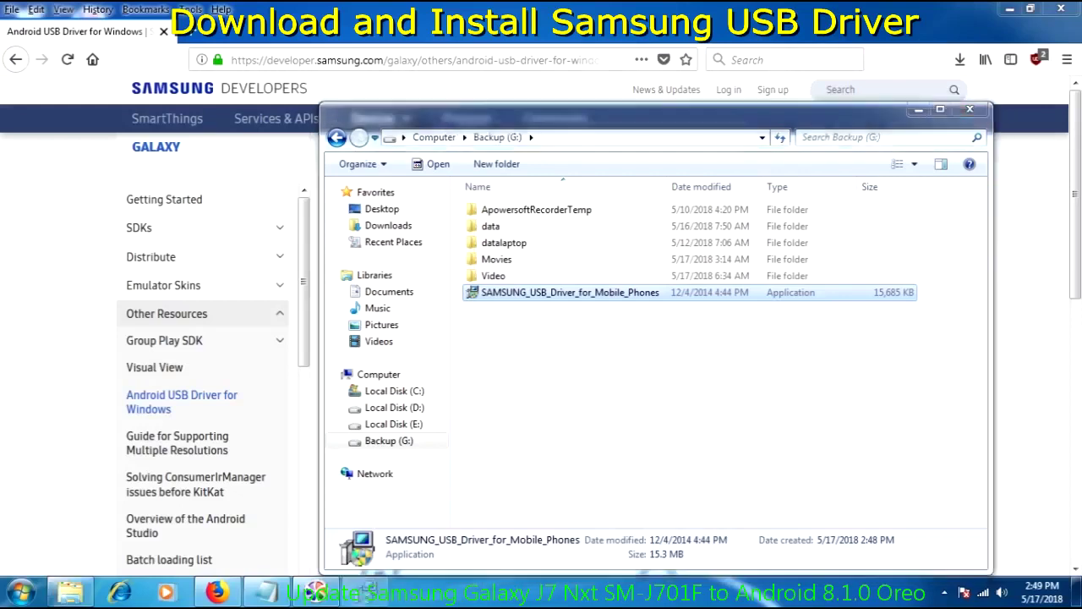
Install the Samsung USB driver with US English, United States of America and C:\Program Files\SAMSUNG\USB Drivers, and finish the wizard
key(Return)
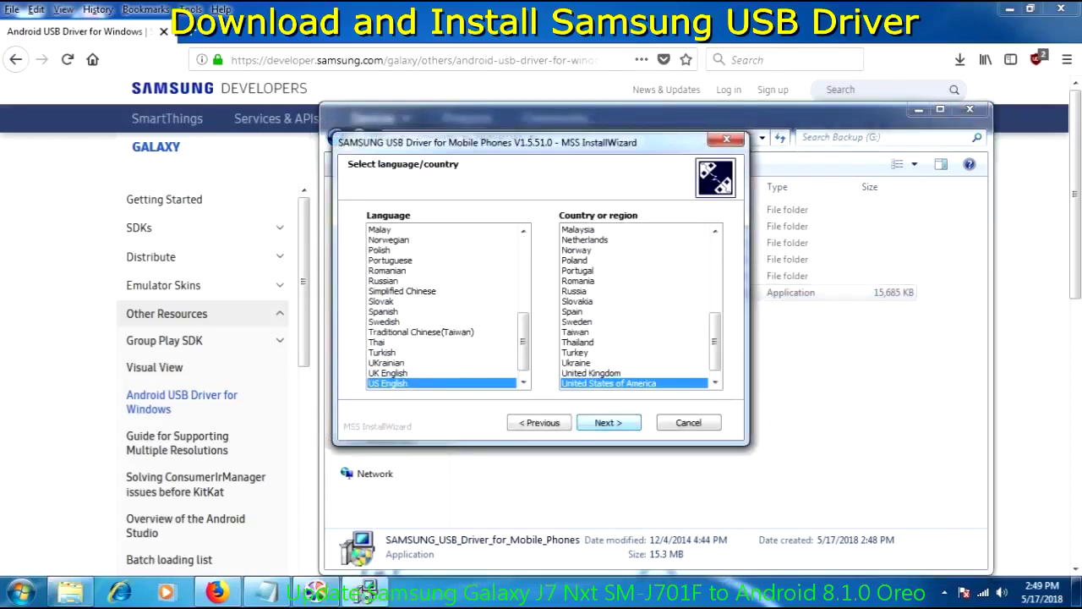
key(Return)
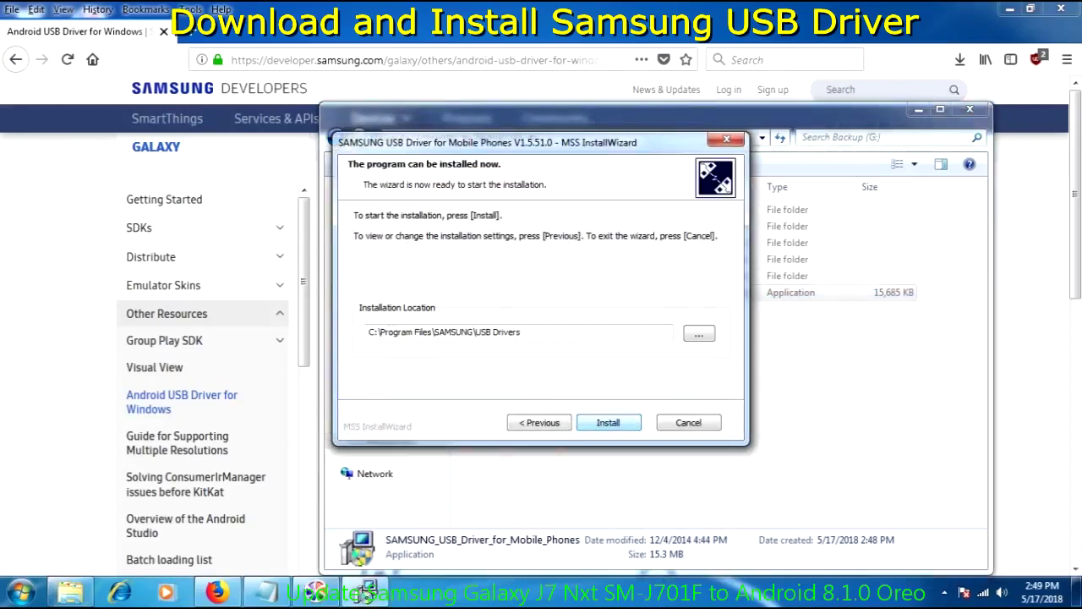
key(Return)
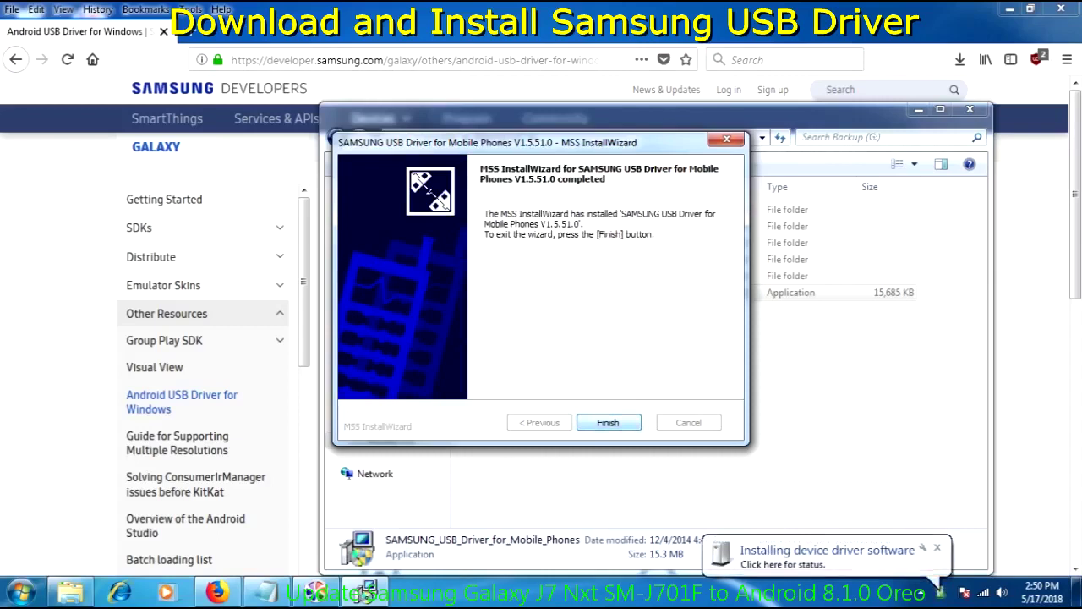
key(Return)
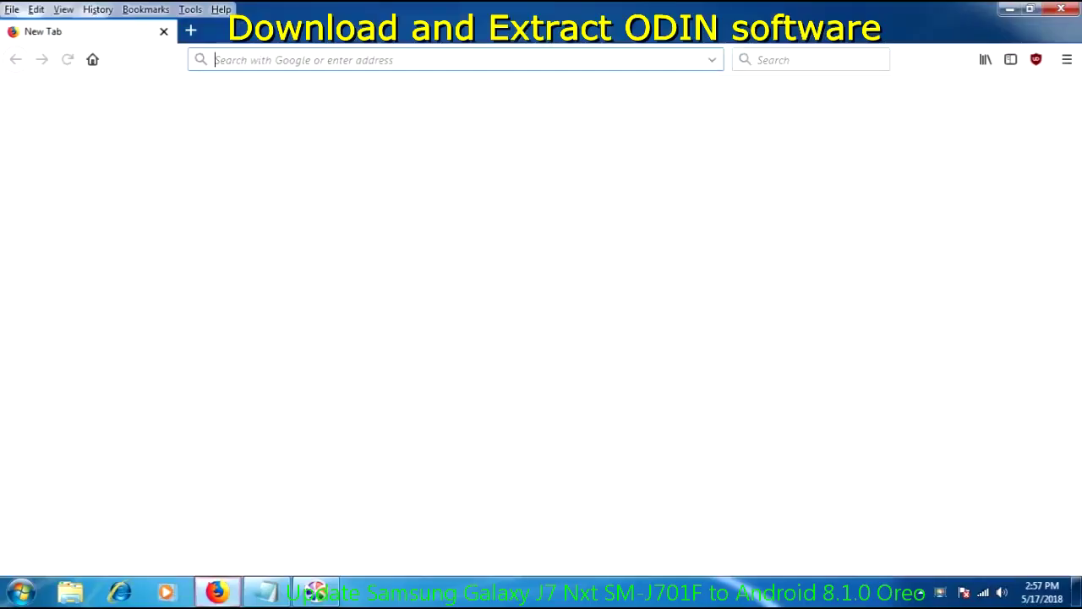
mouse_move(266, 592)
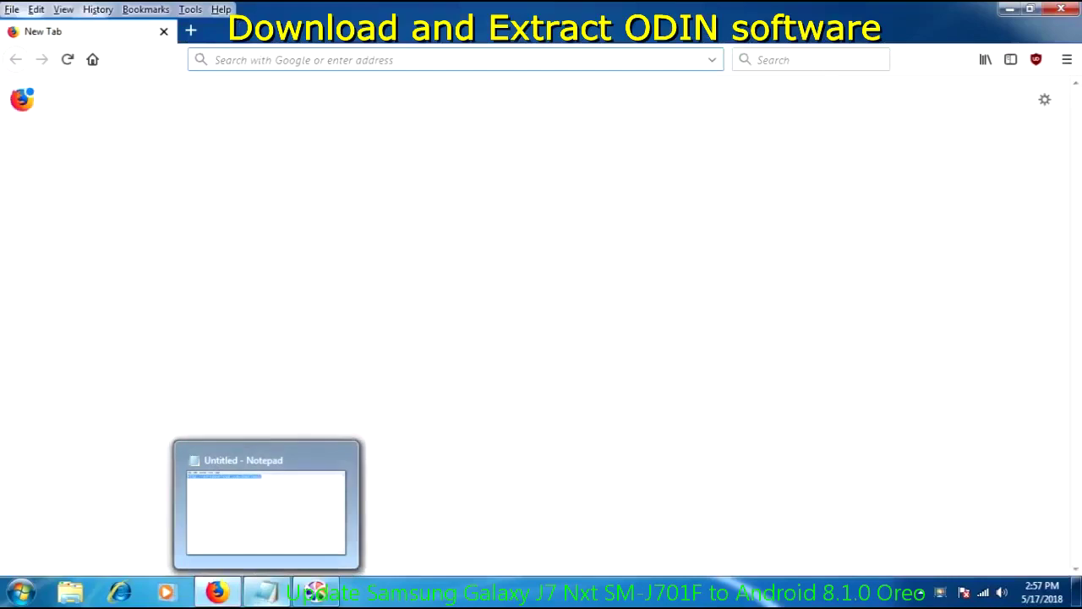
click(266, 591)
click(284, 174)
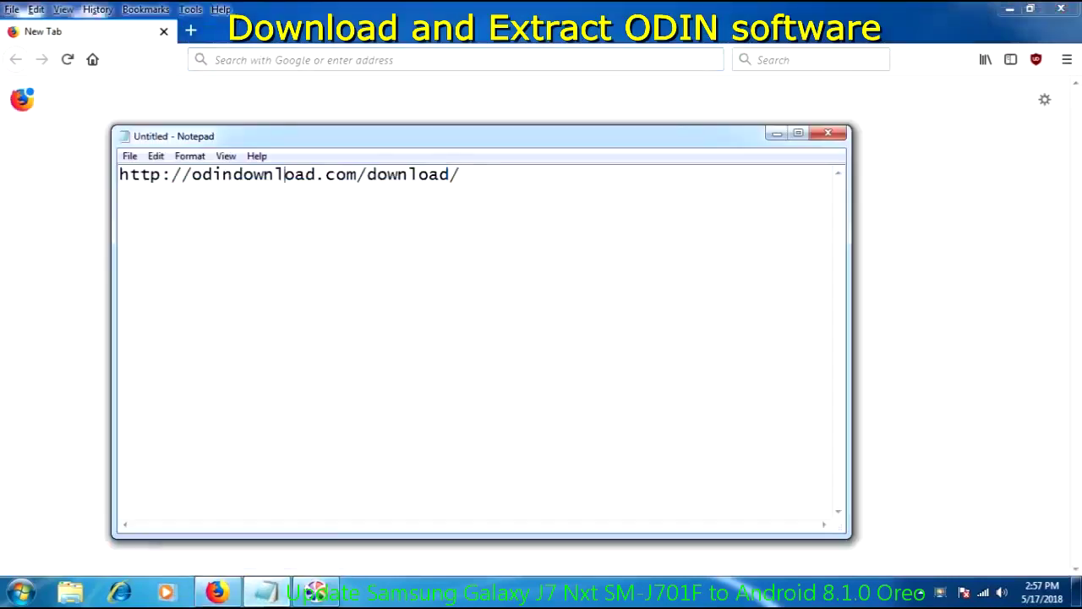
drag(119, 174, 460, 174)
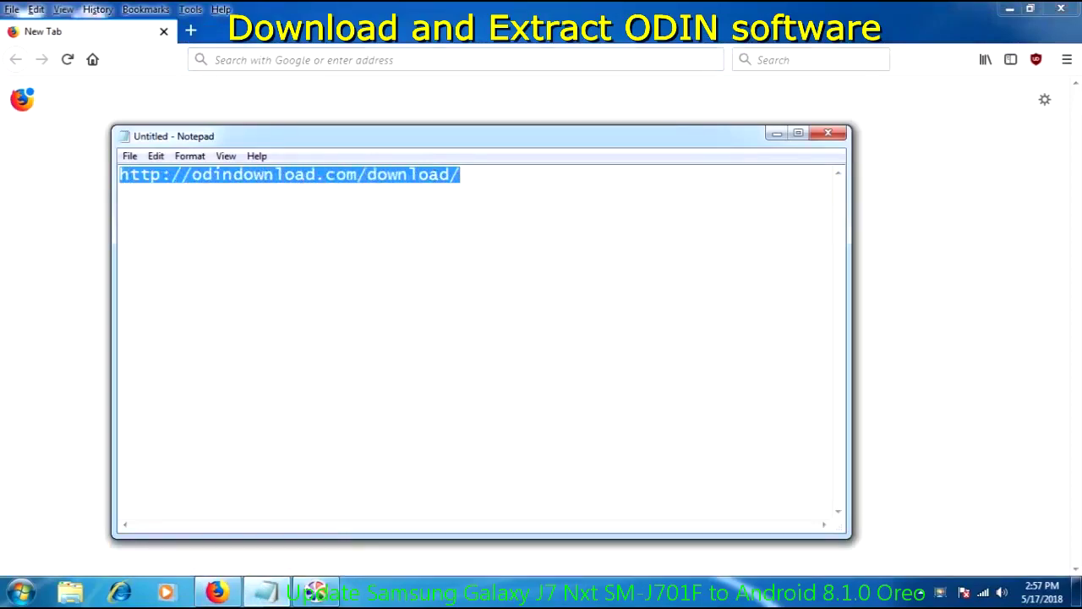
right_click(394, 170)
click(435, 221)
Switch back to Firefox and load the copied Odin download address
key(alt+Tab)
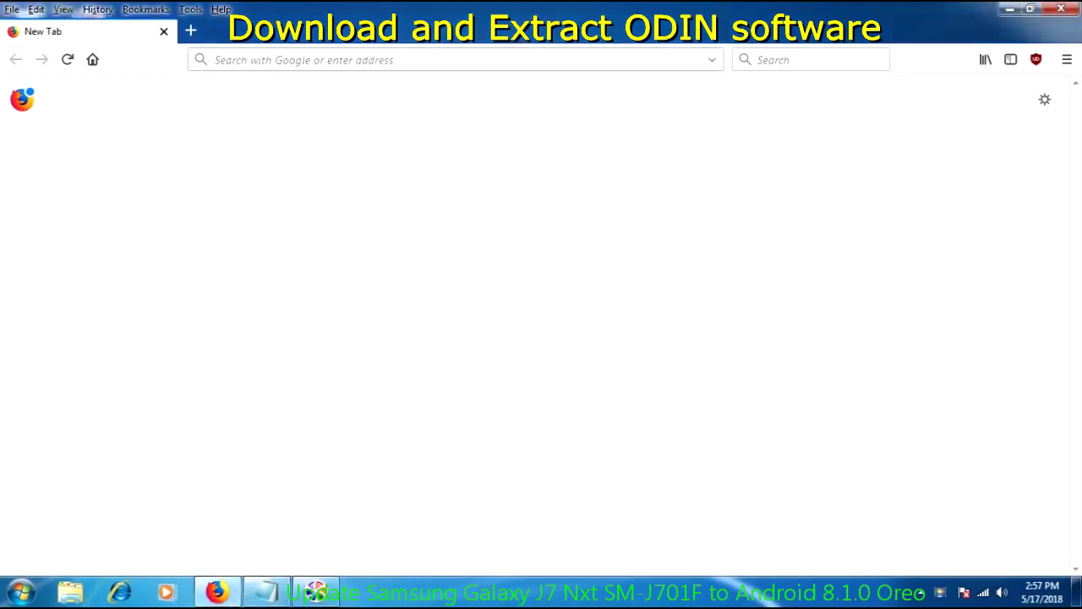
key(ctrl+v)
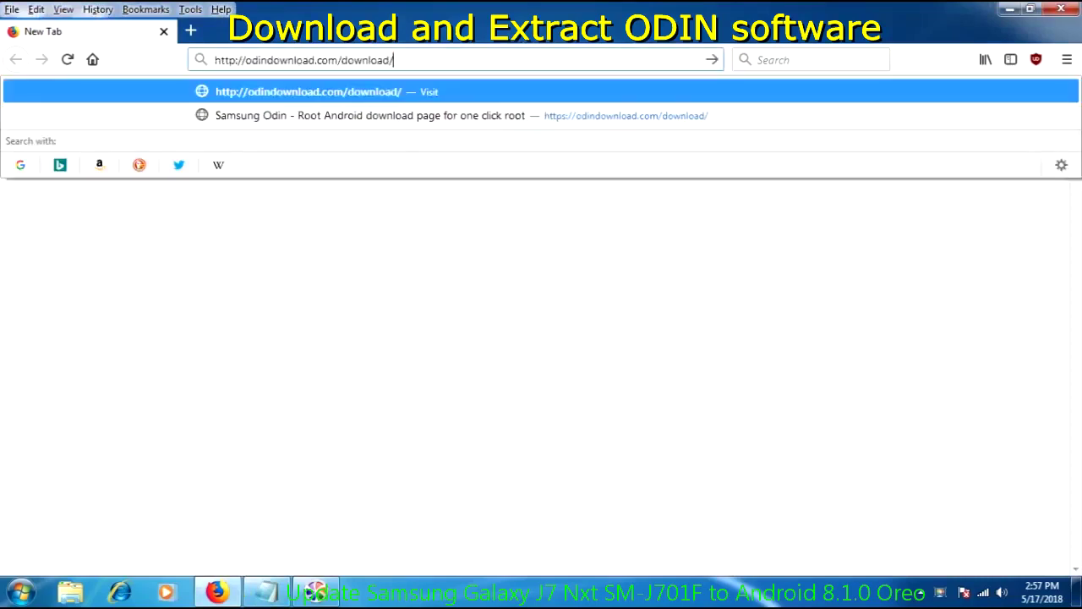
key(Return)
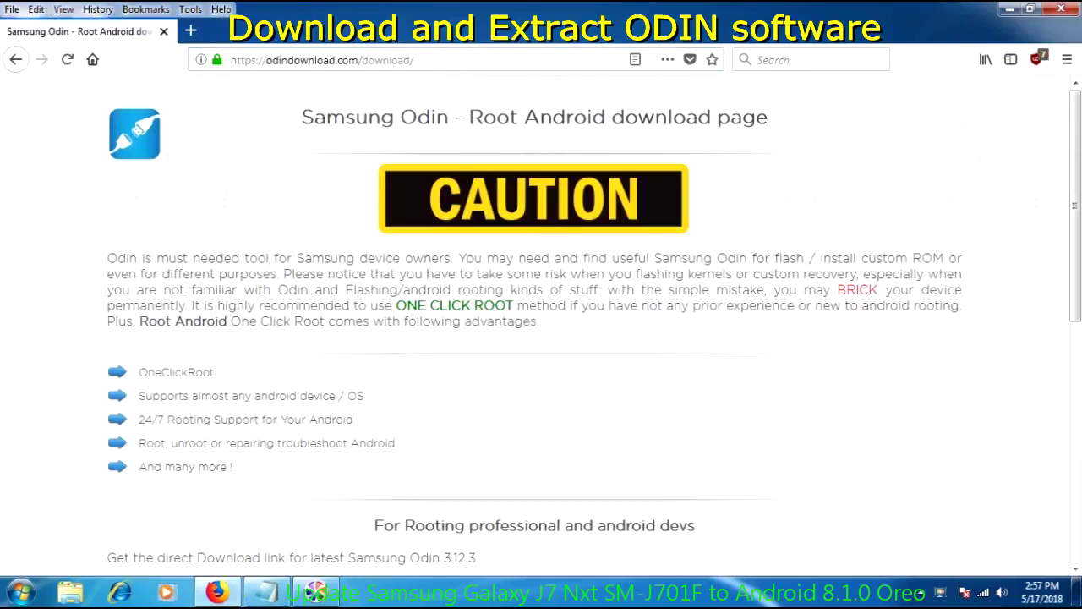
Download the latest Samsung Odin 3.12.3 from the page, saving Odin3_v3.12.3.zip instead of opening it, and restart the download once
scroll(541, 321, down, 5)
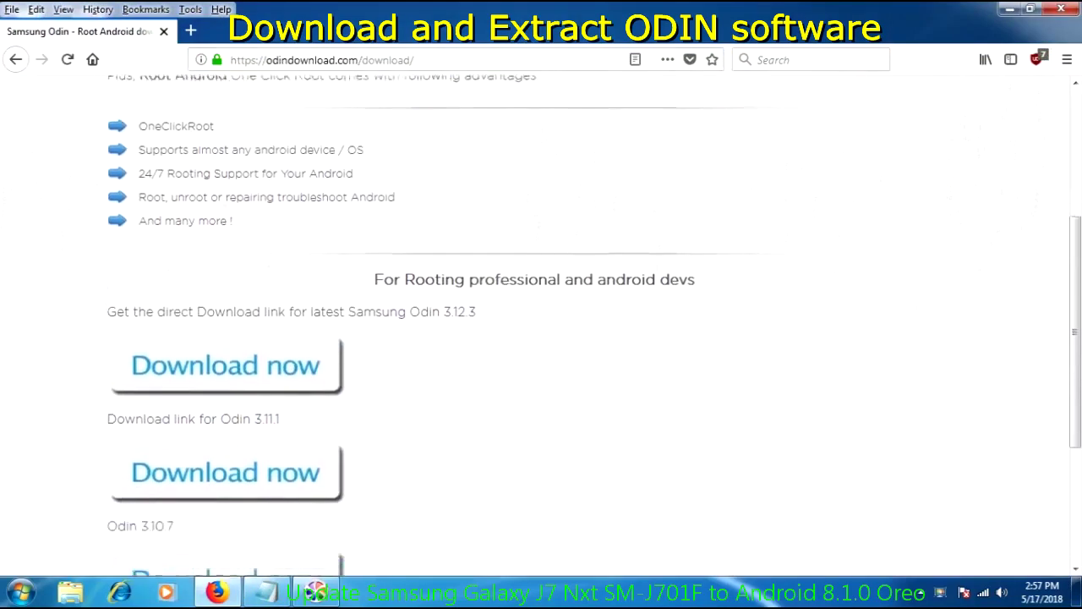
drag(108, 287, 479, 287)
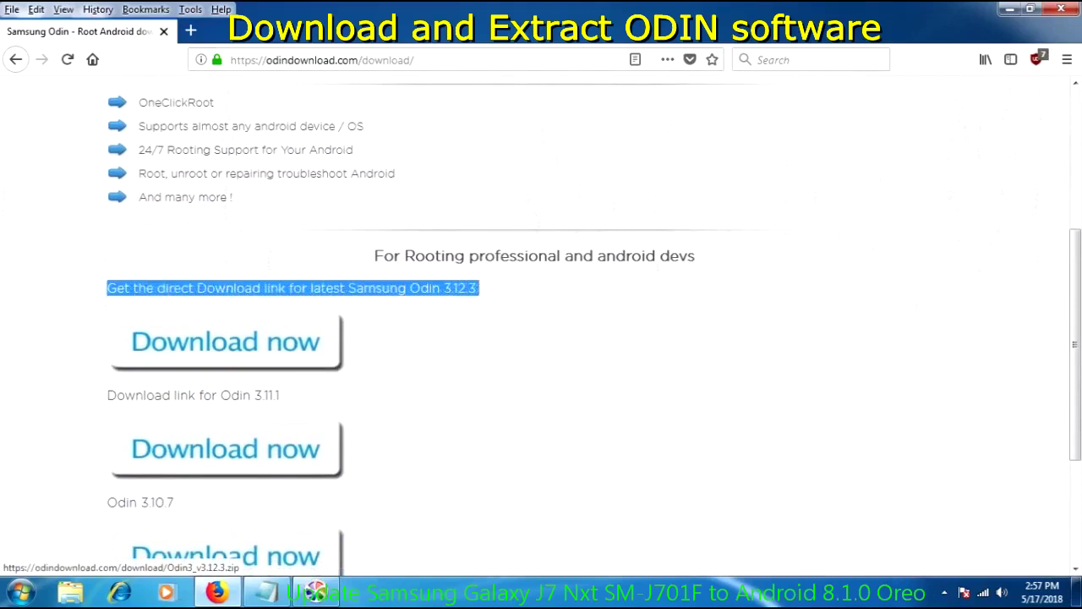
click(225, 342)
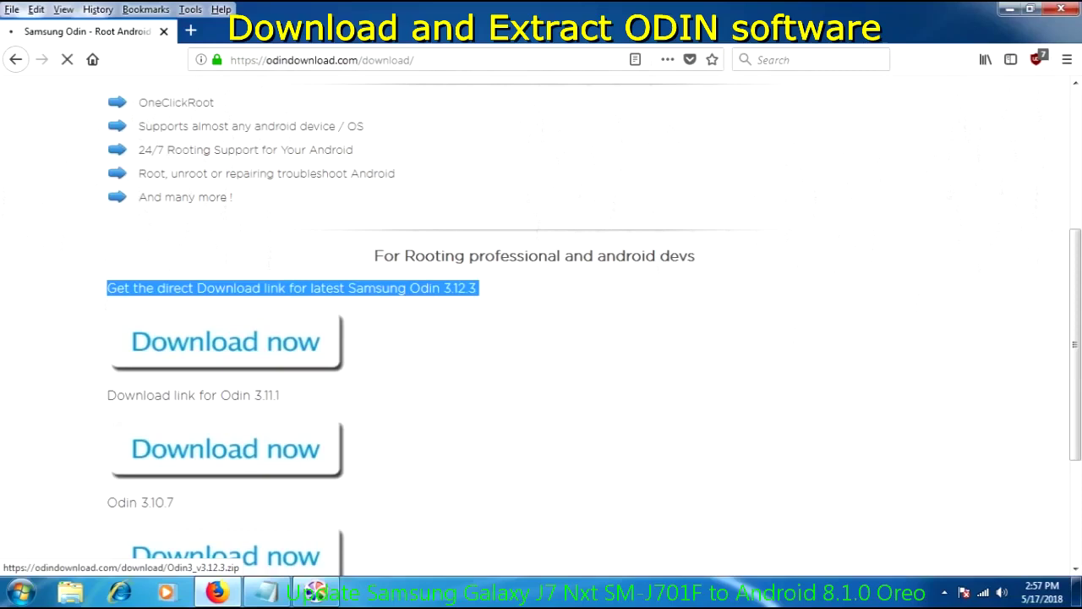
click(208, 559)
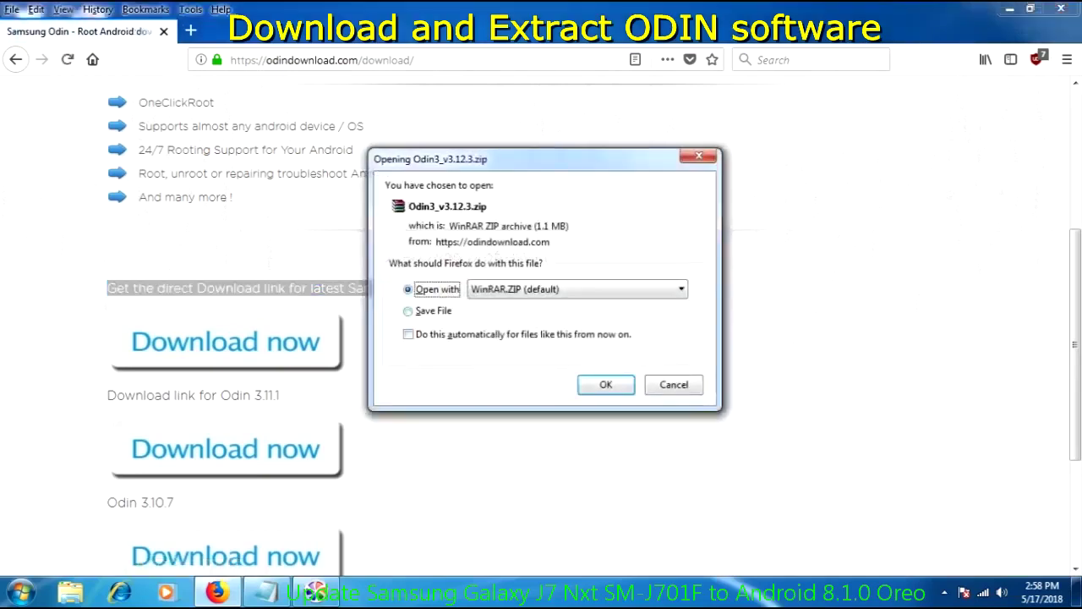
click(408, 310)
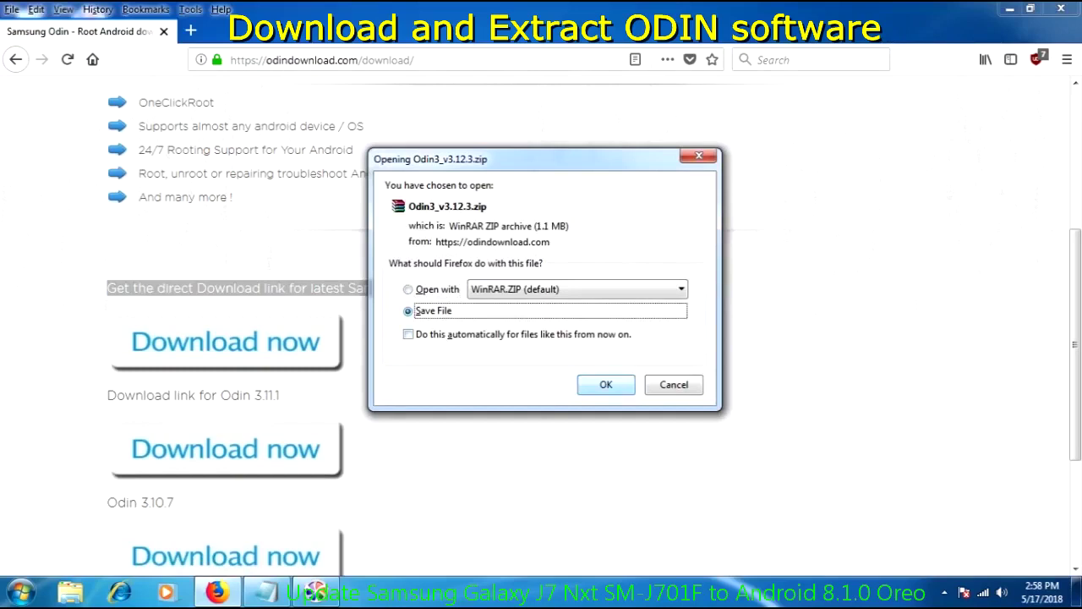
key(Return)
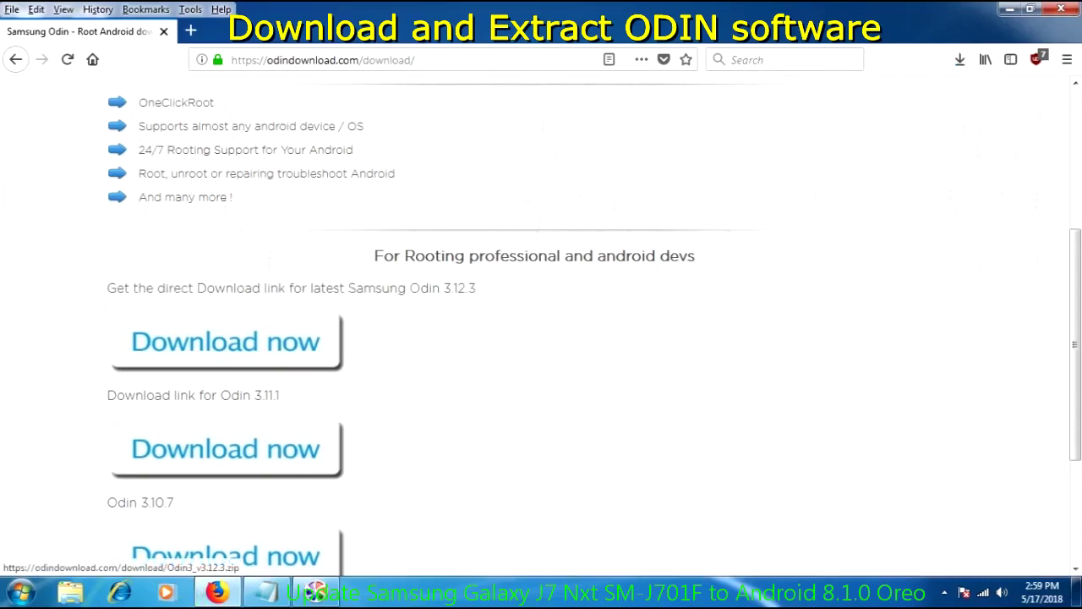
click(225, 342)
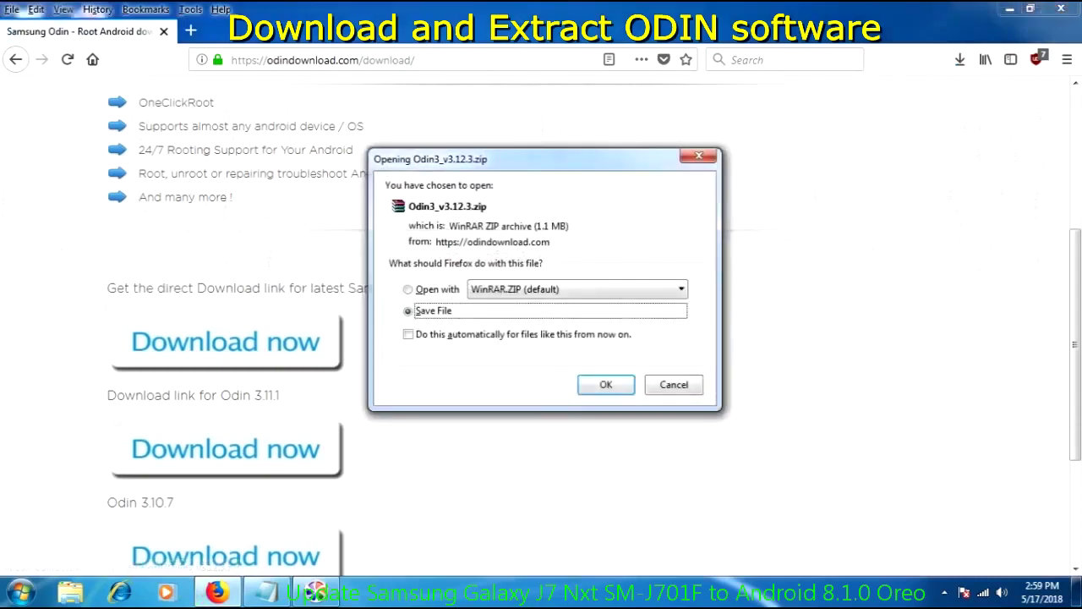
key(Return)
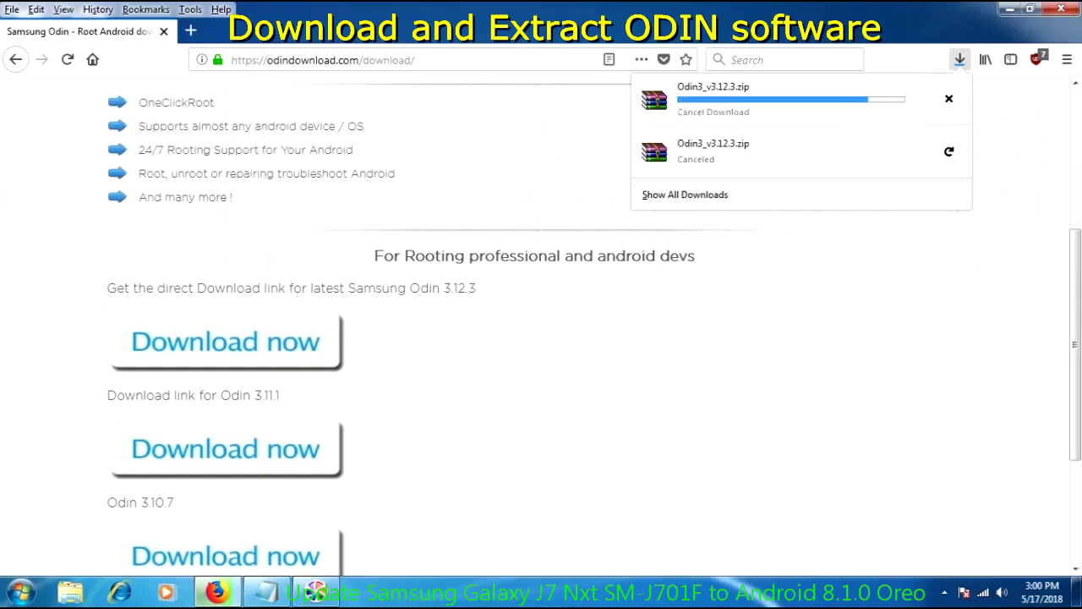
click(949, 98)
click(949, 98)
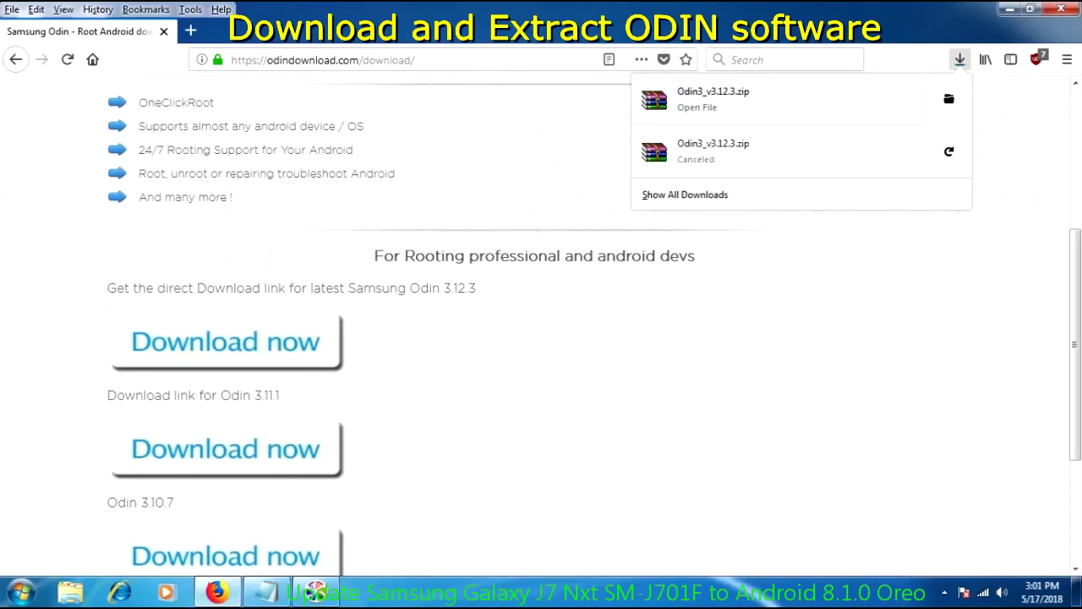
Open the downloaded Odin3_v3.12.3.zip in WinRAR, extract its Odin3 v3.12.3 folder to G:\, and close the archive
click(713, 98)
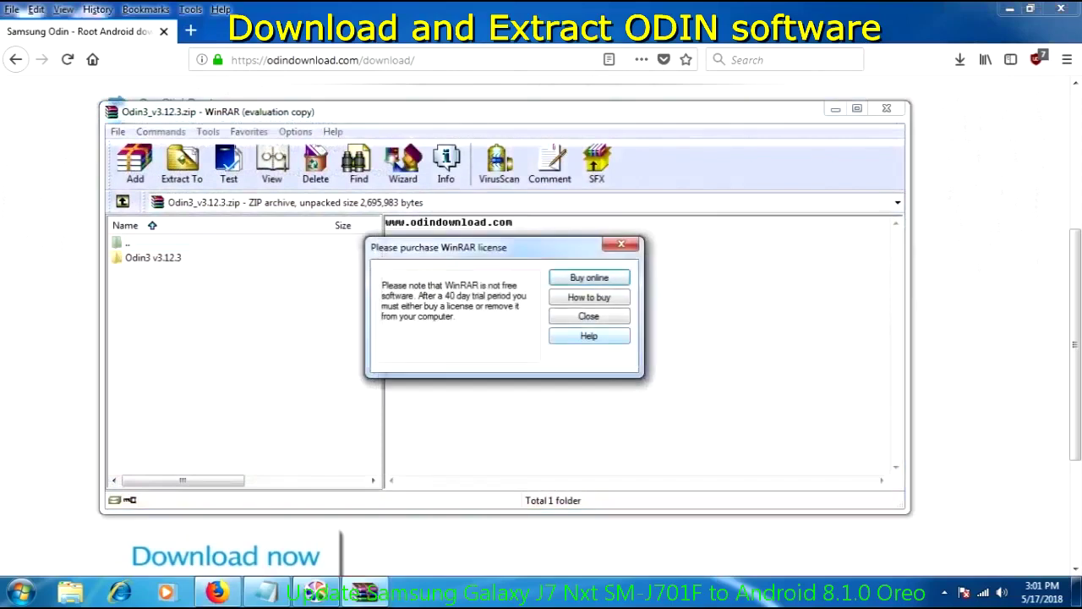
click(589, 316)
click(152, 257)
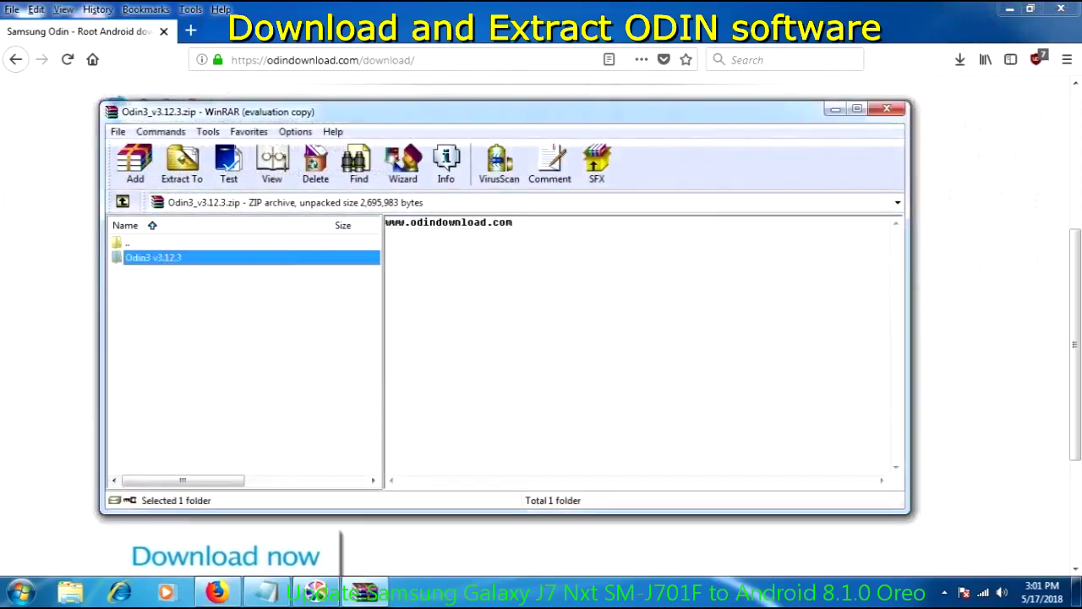
click(182, 165)
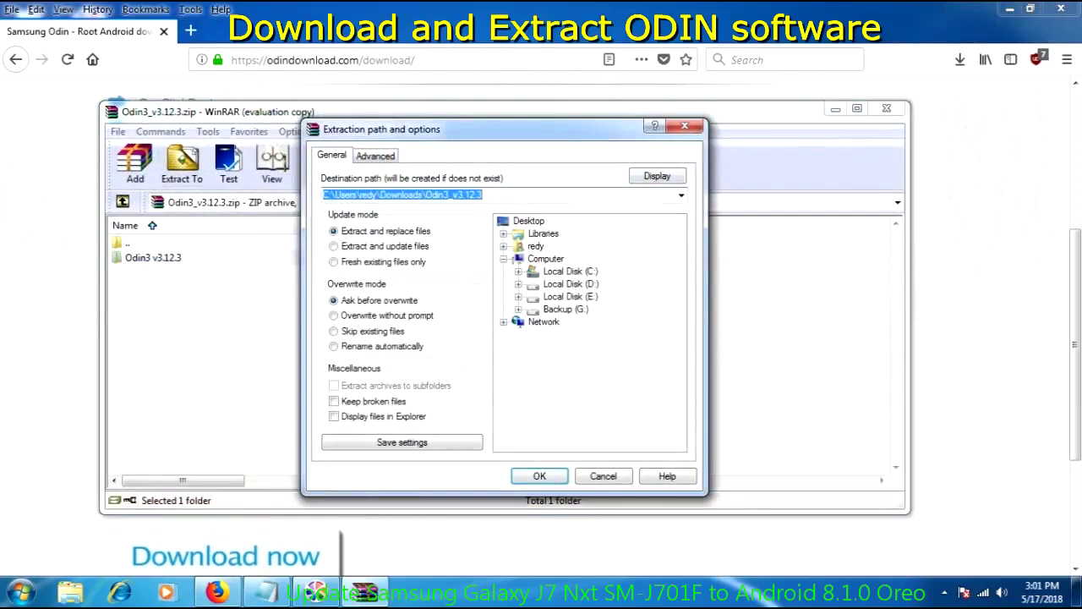
click(564, 308)
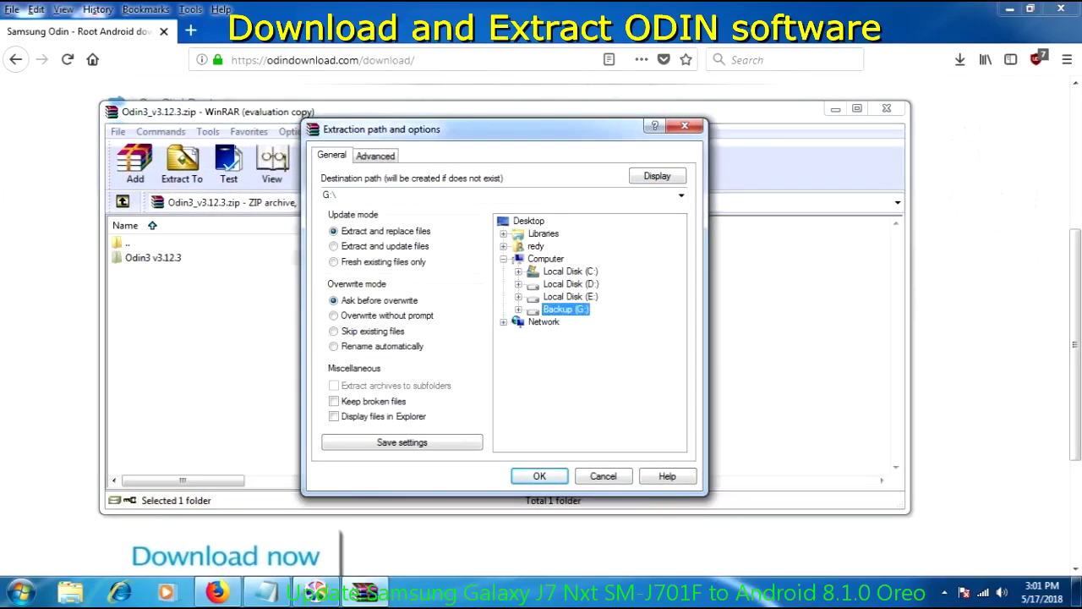
click(540, 476)
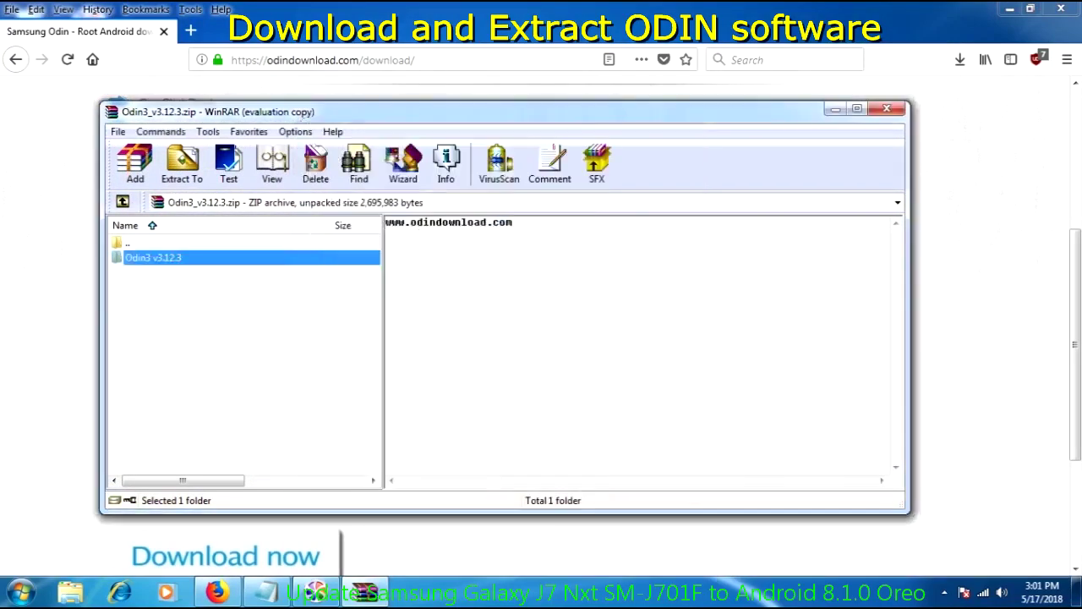
click(886, 108)
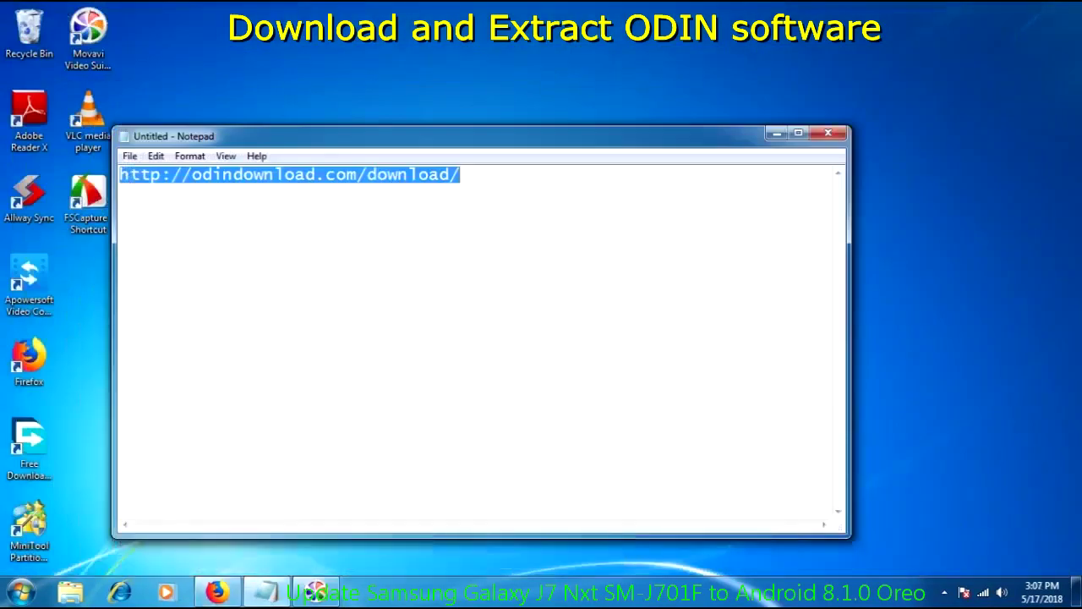
Minimize Notepad, open the Odin3 v3.12.3 folder on the Backup (G:) drive in Windows Explorer, and launch the Odin3 application
click(776, 132)
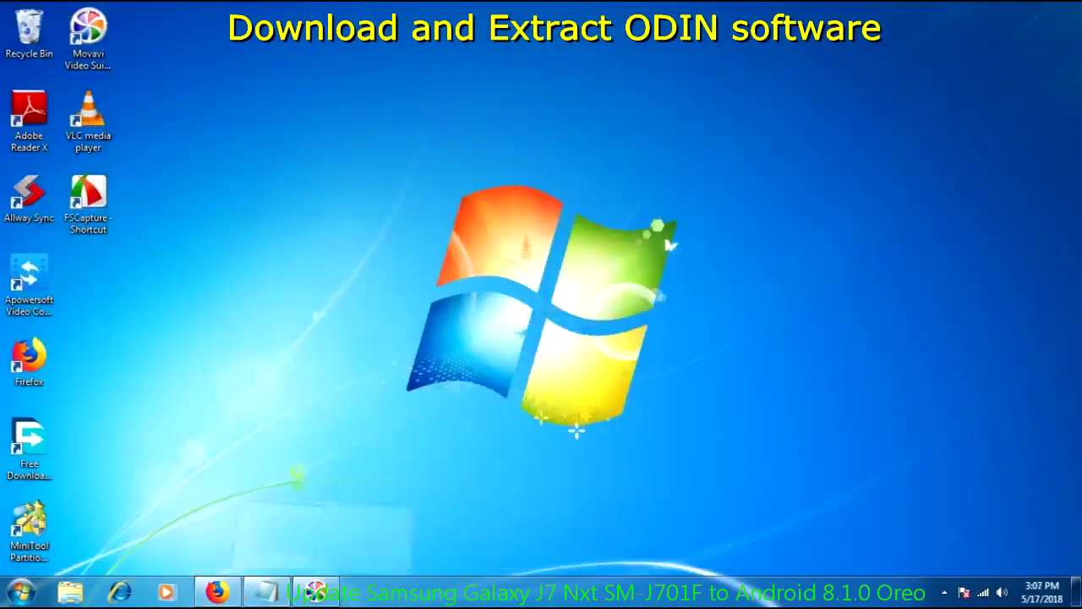
click(70, 592)
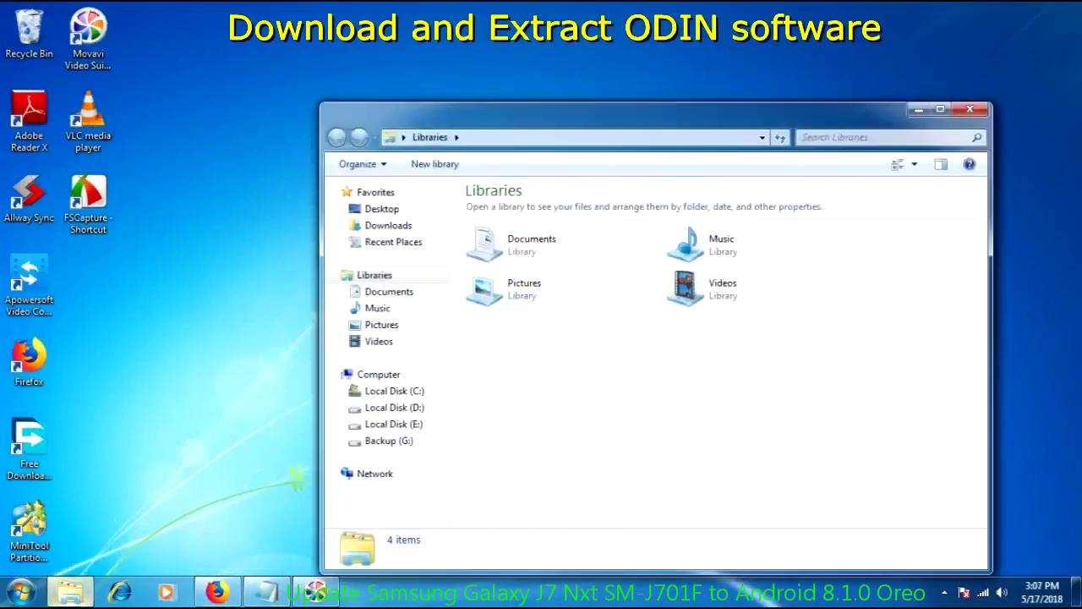
click(389, 440)
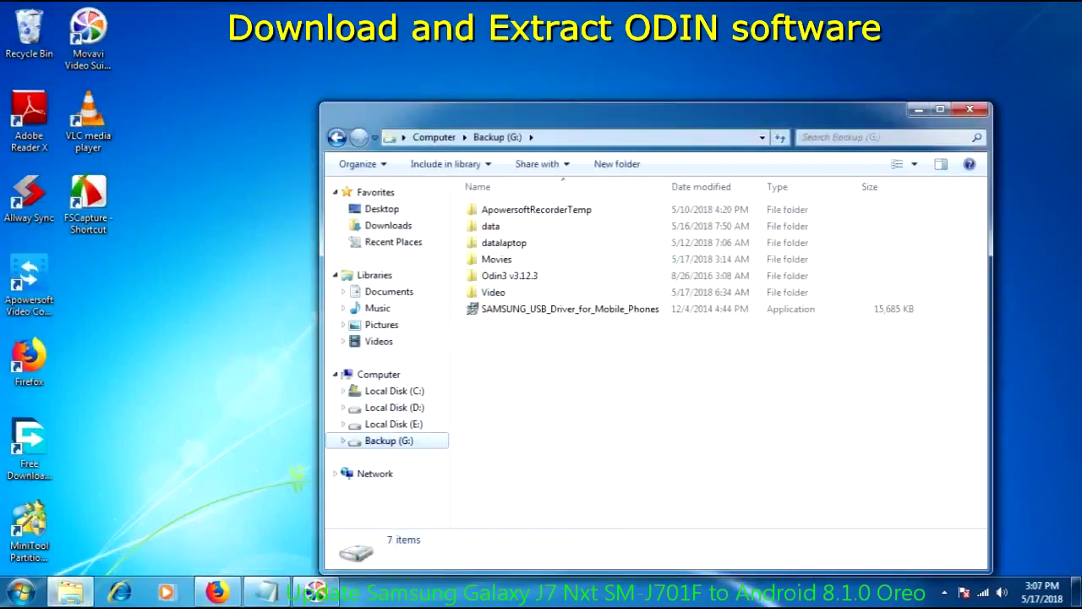
click(509, 276)
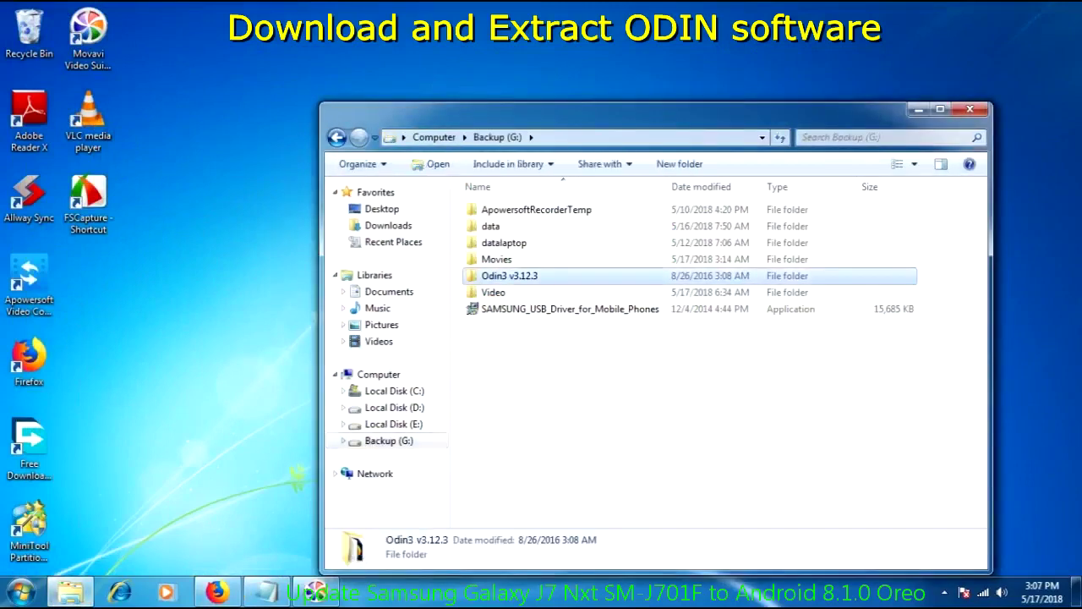
key(Return)
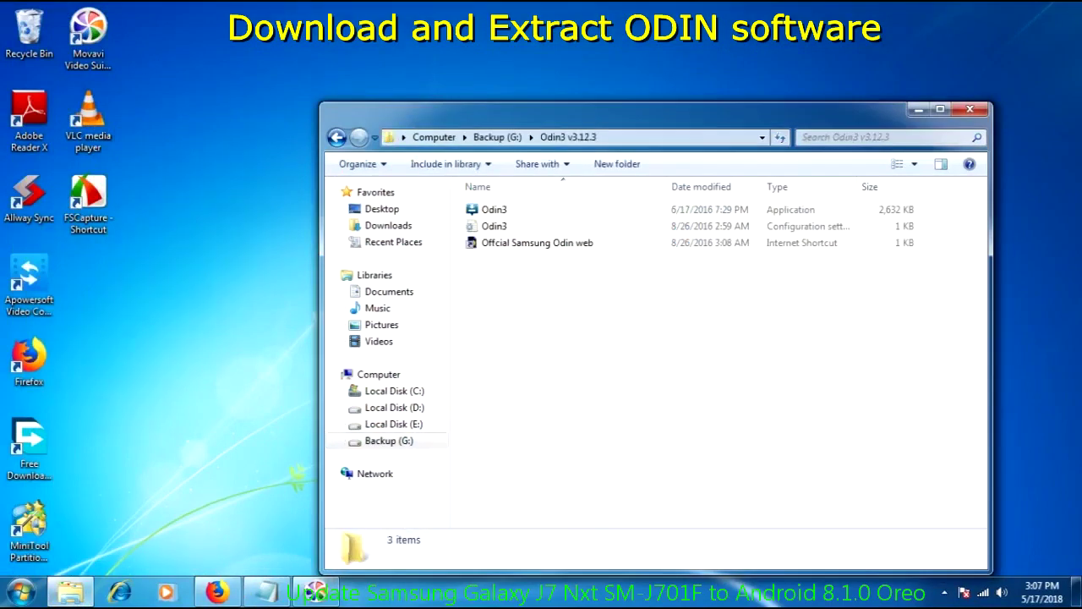
drag(677, 109, 571, 74)
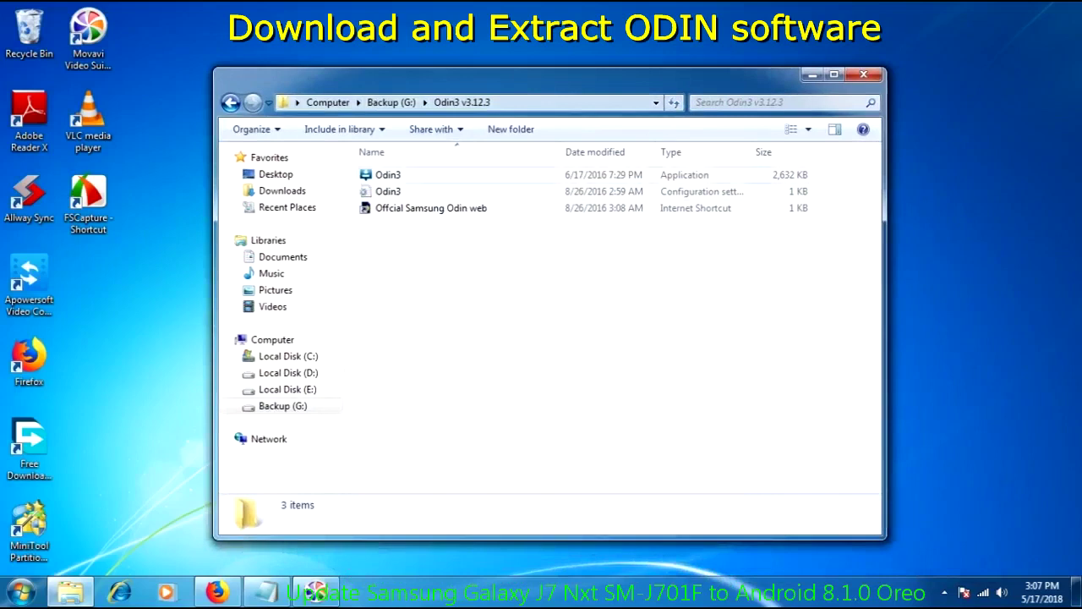
click(387, 174)
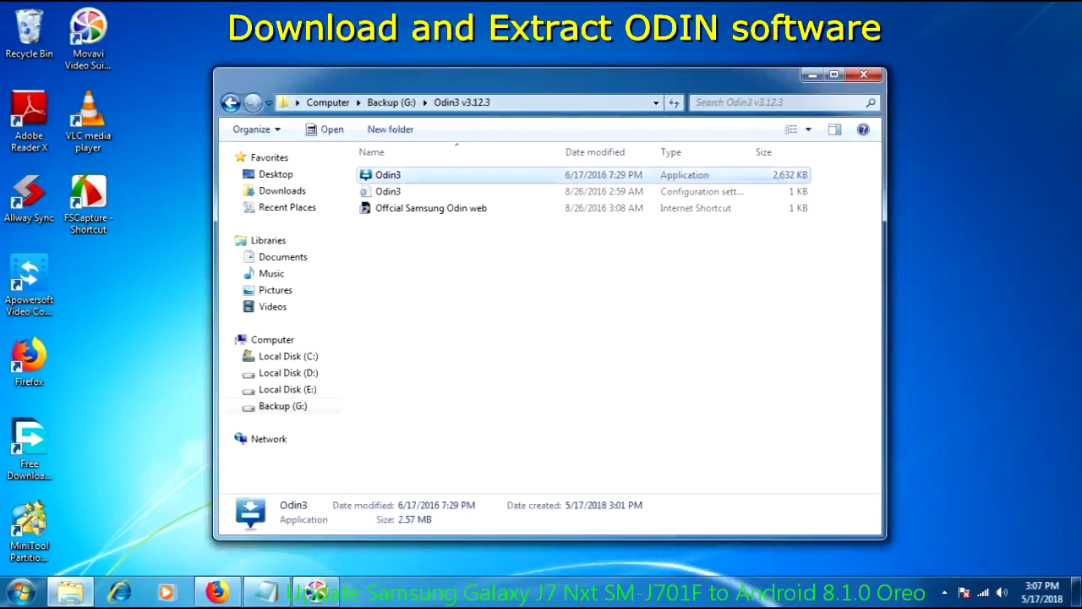
key(Return)
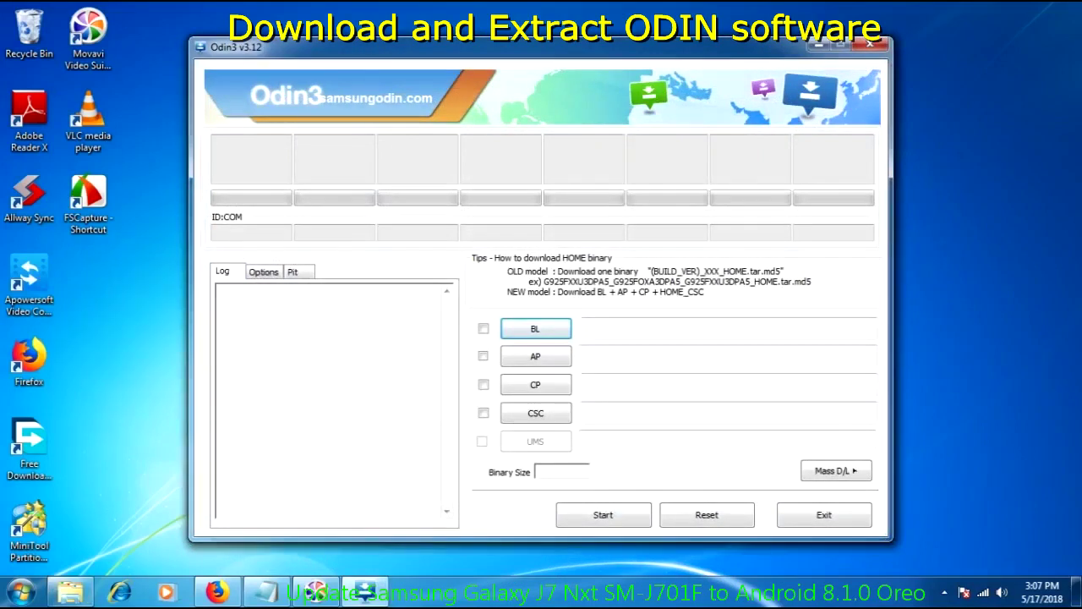
Review the Options and Pit sections of Odin3, dismissing the Pit warning
click(263, 271)
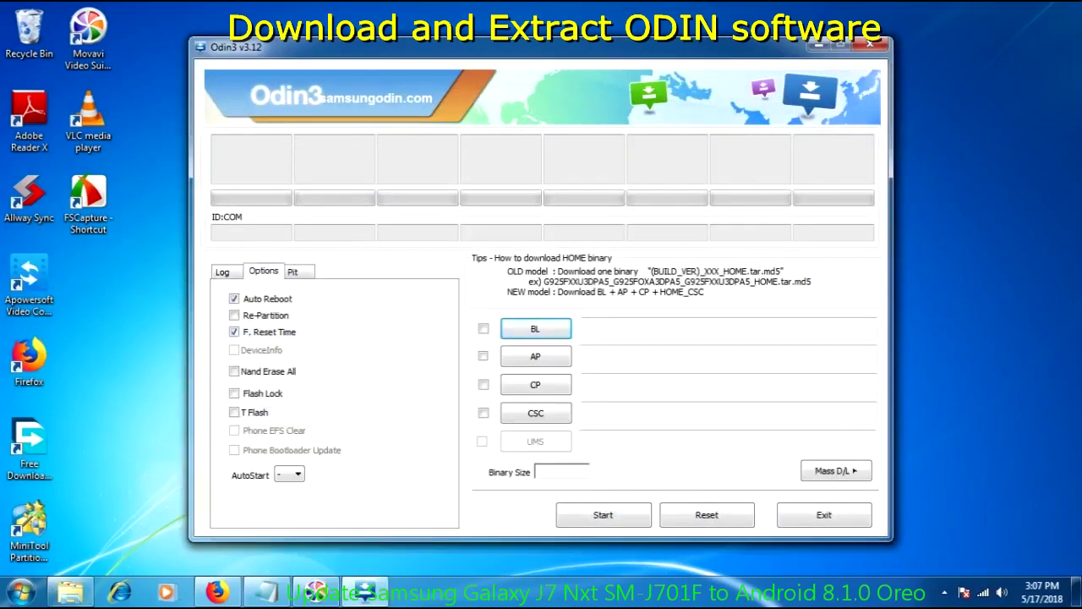
click(292, 271)
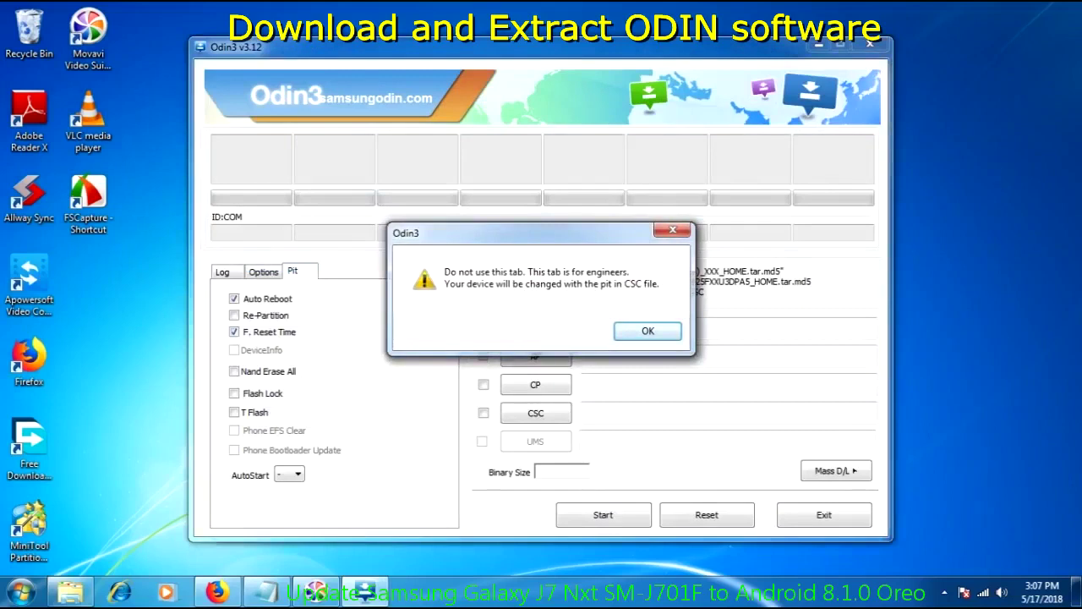
key(Return)
key(Left)
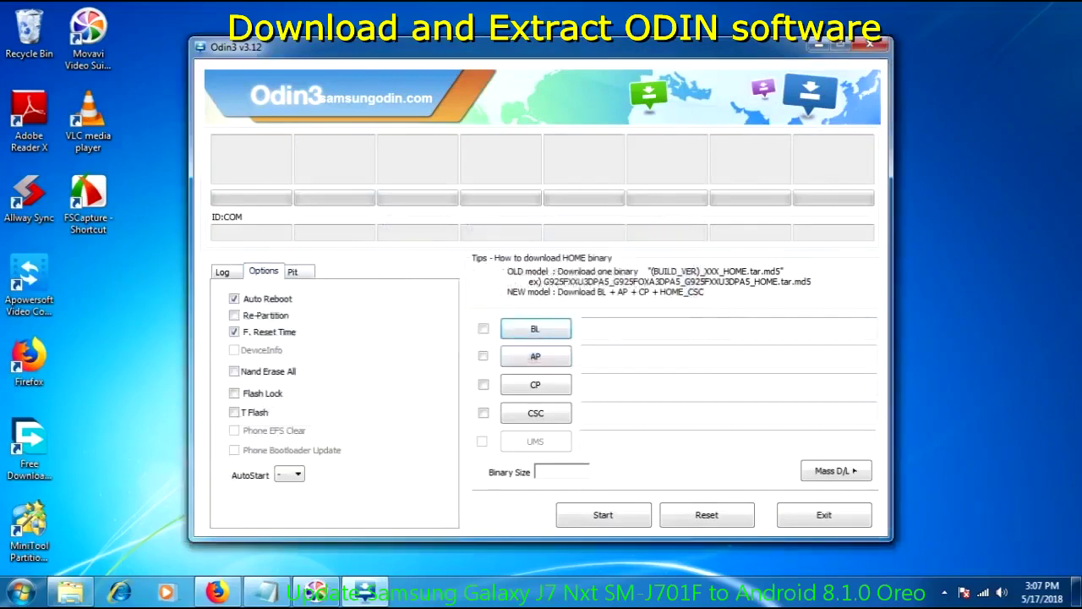
key(Left)
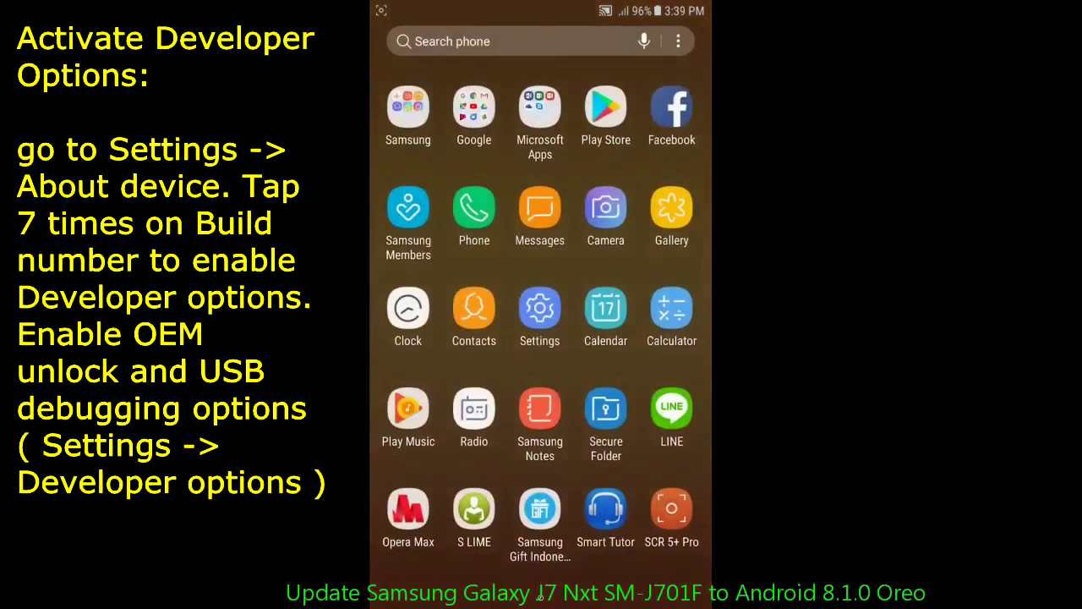
On the phone, open the Software information page under About phone in Settings
click(539, 308)
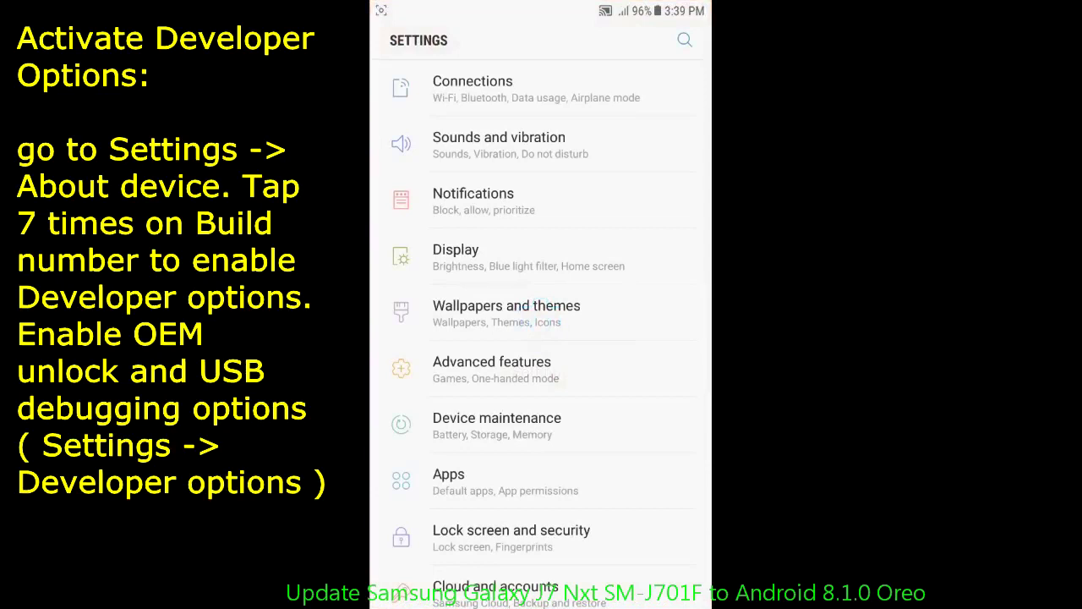
scroll(598, 453, down, 5)
scroll(598, 453, down, 4)
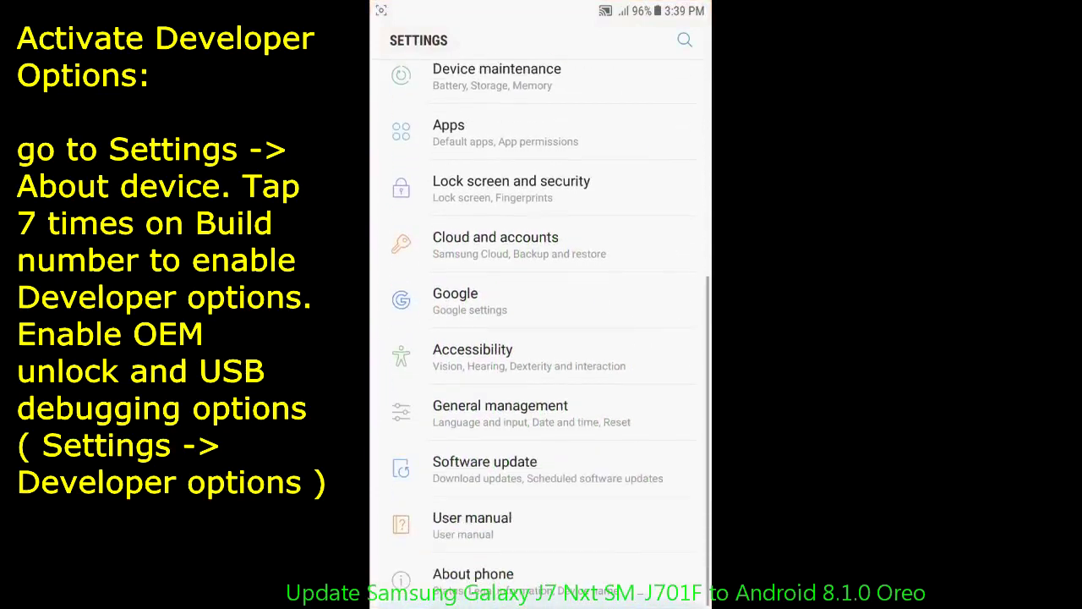
click(534, 573)
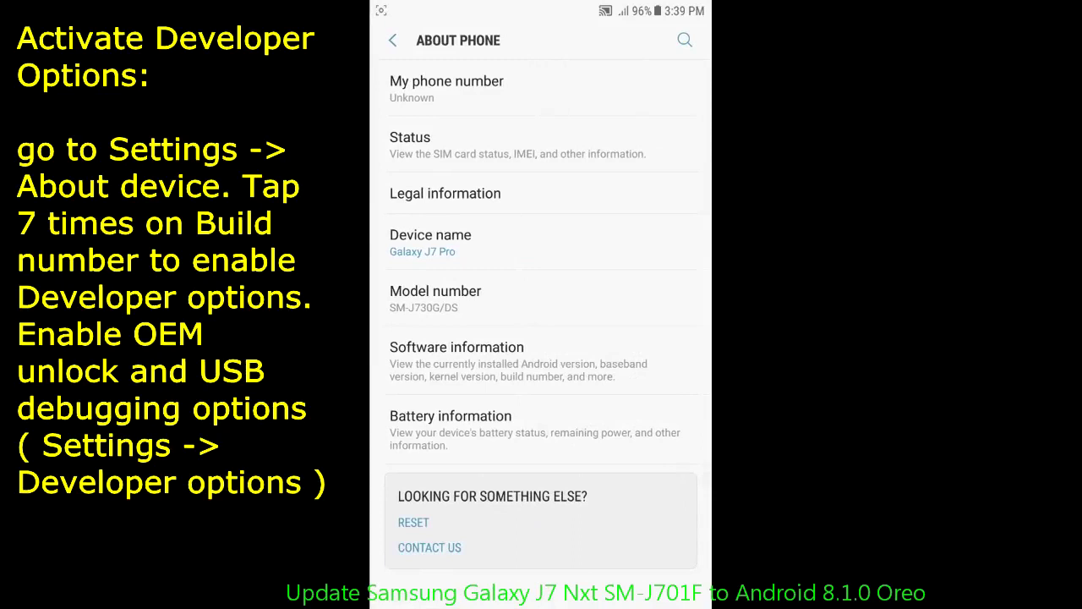
click(544, 358)
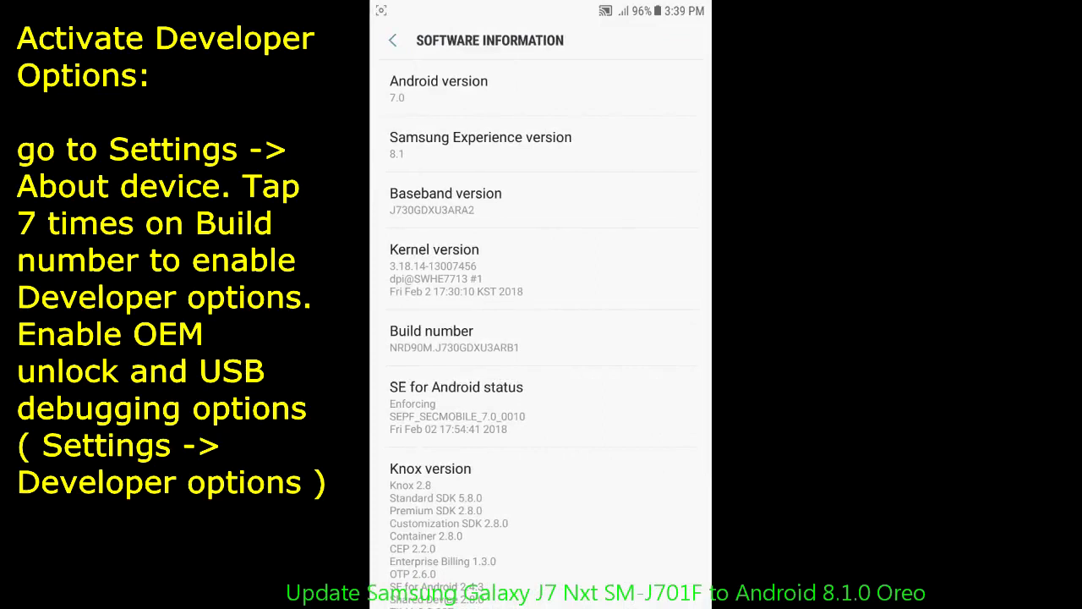
Tap the Build number seven times to enable Developer options, and return to the About phone page
drag(566, 353, 647, 112)
click(615, 175)
drag(615, 175, 566, 452)
click(530, 337)
click(582, 338)
click(588, 335)
click(595, 341)
click(597, 340)
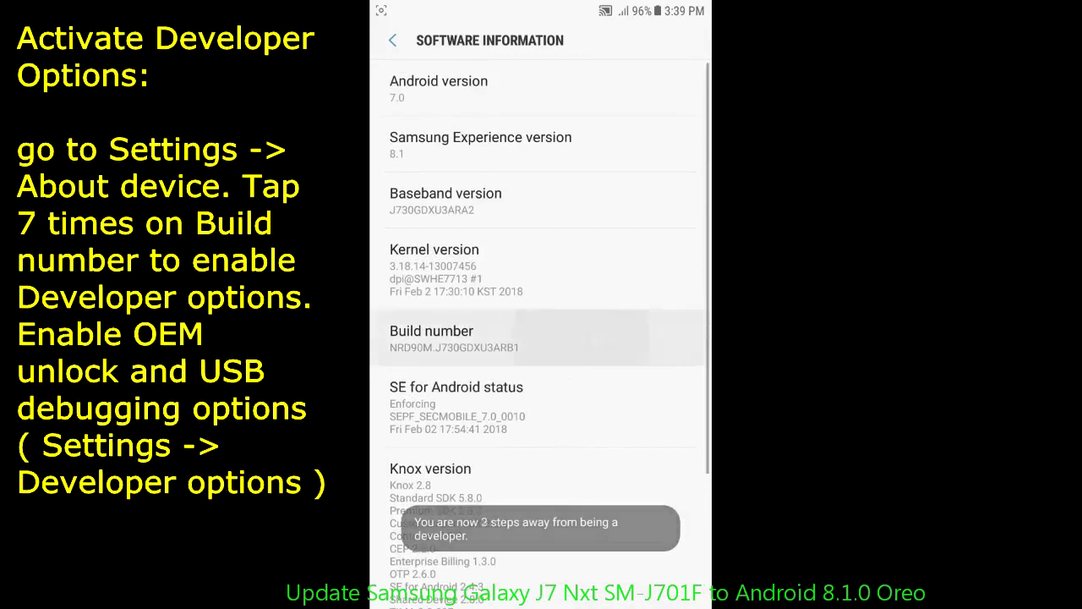
click(602, 335)
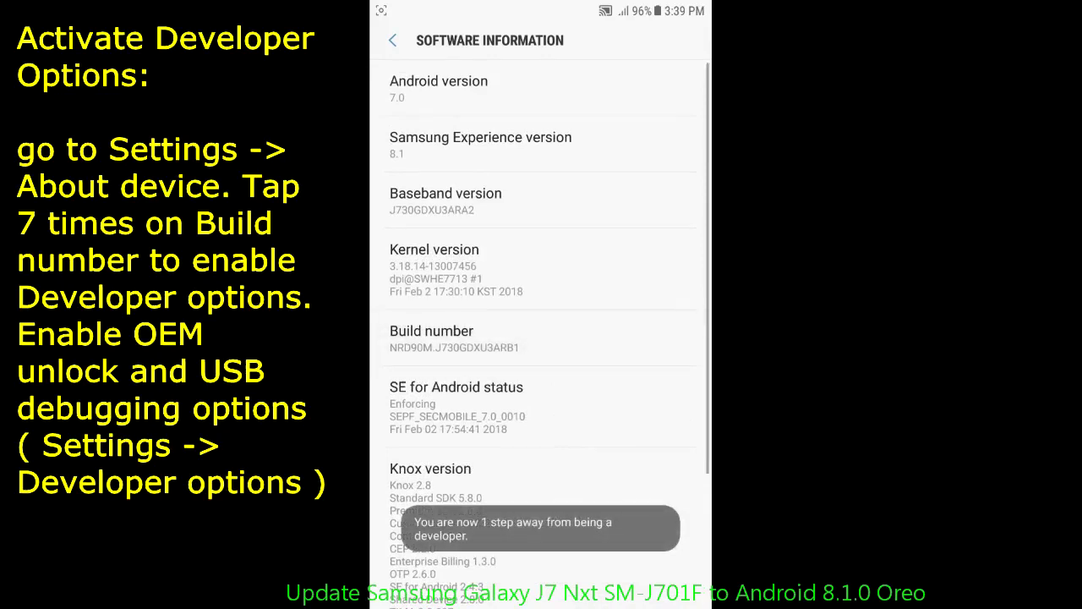
click(588, 344)
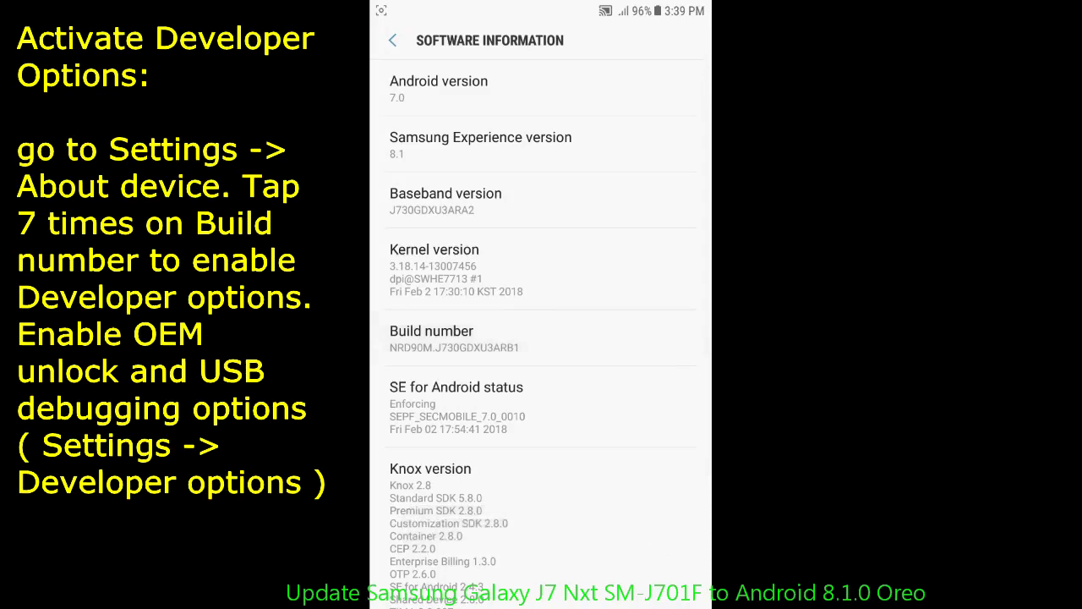
key(Escape)
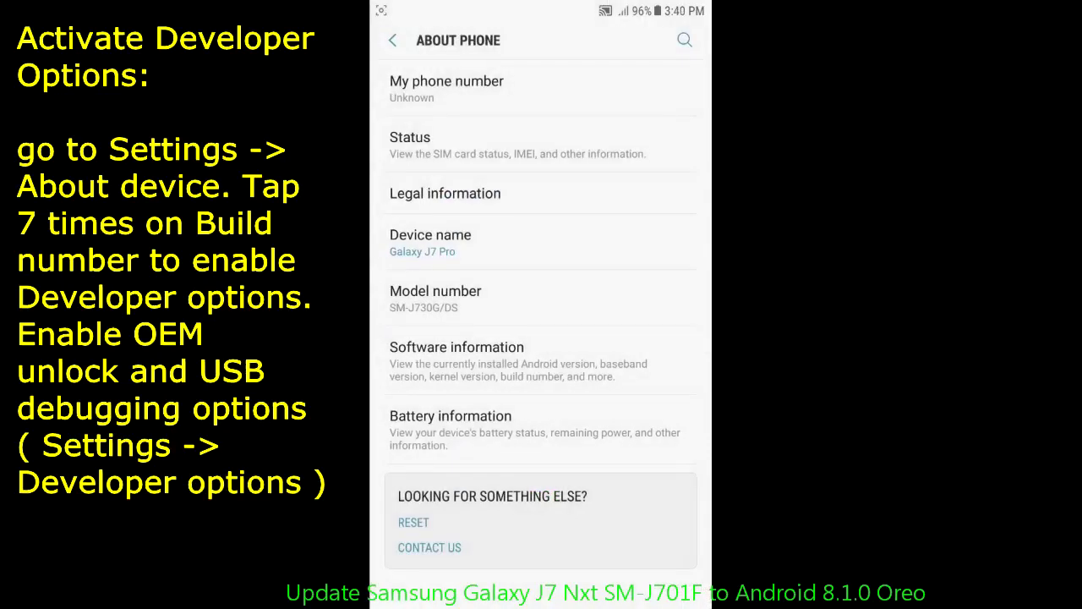
On the phone, open Developer options from the main Settings list and allow USB debugging
key(Escape)
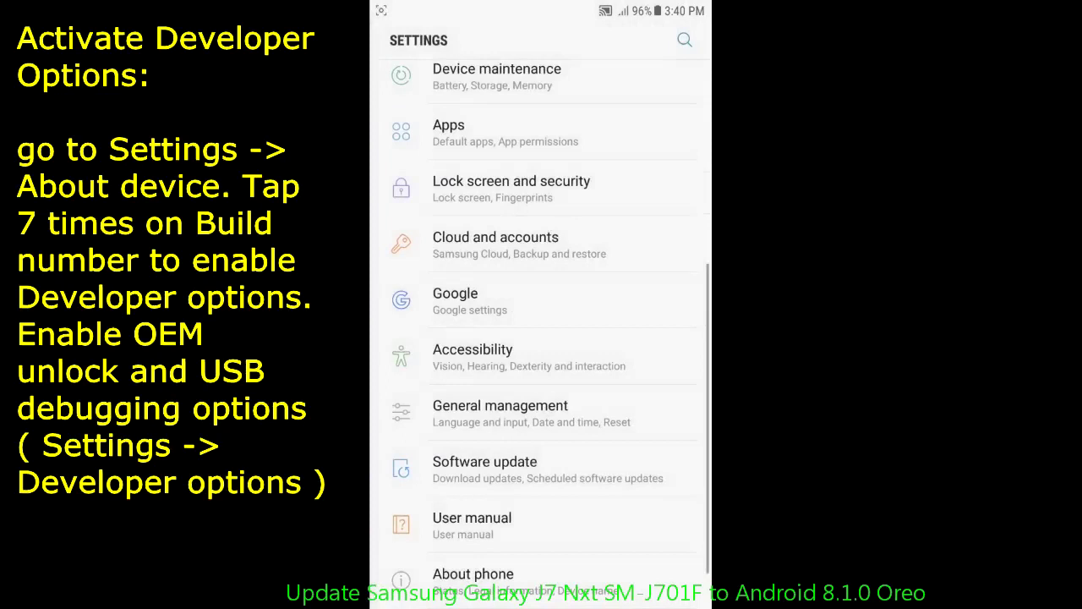
scroll(592, 550, down, 1)
click(490, 575)
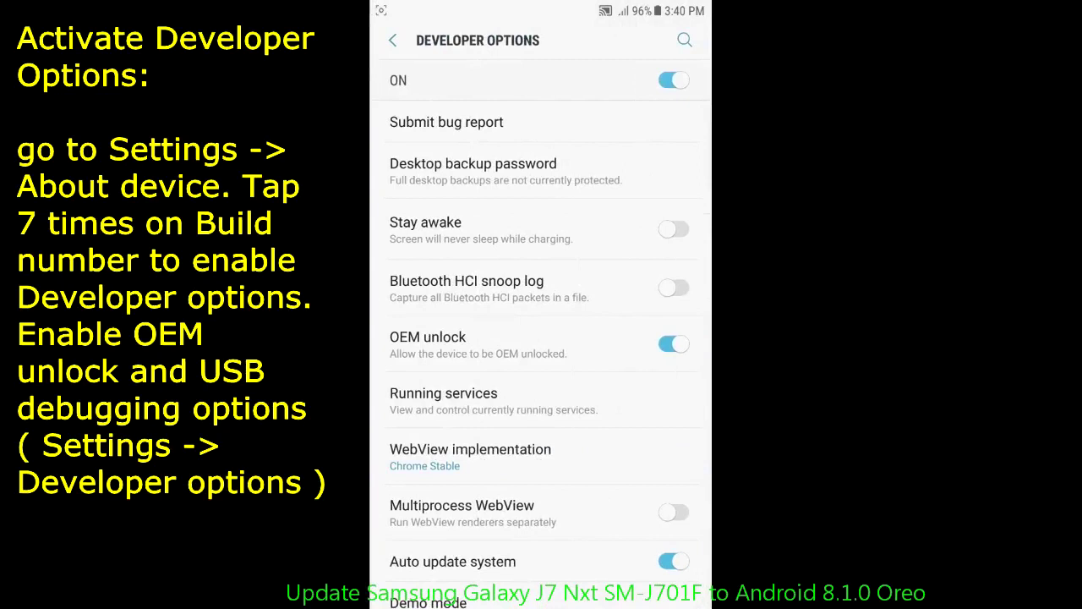
drag(600, 404, 624, 440)
drag(648, 499, 648, 381)
drag(612, 449, 612, 386)
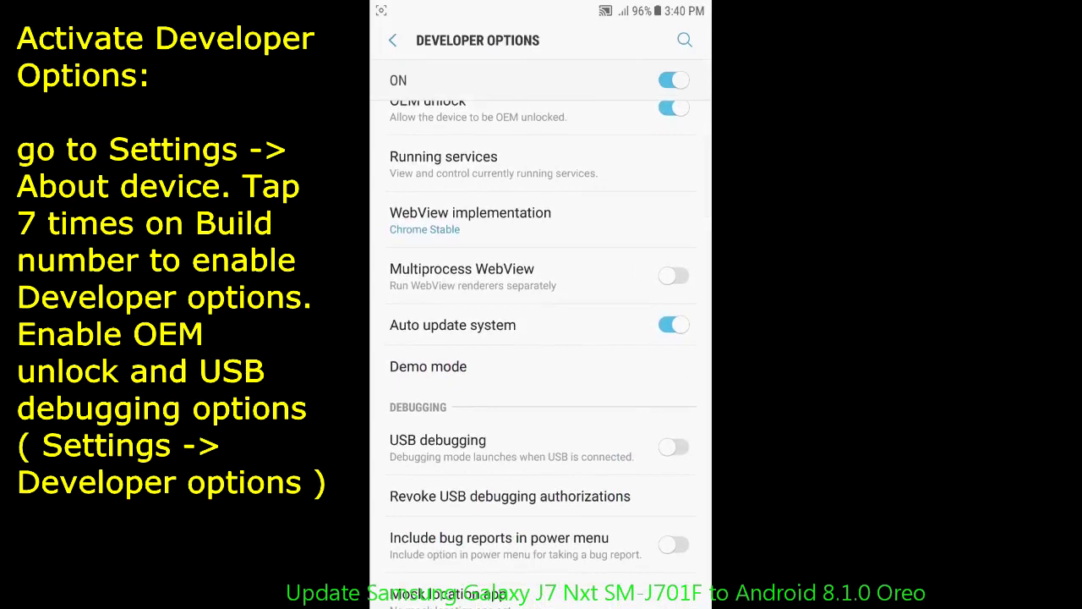
click(674, 446)
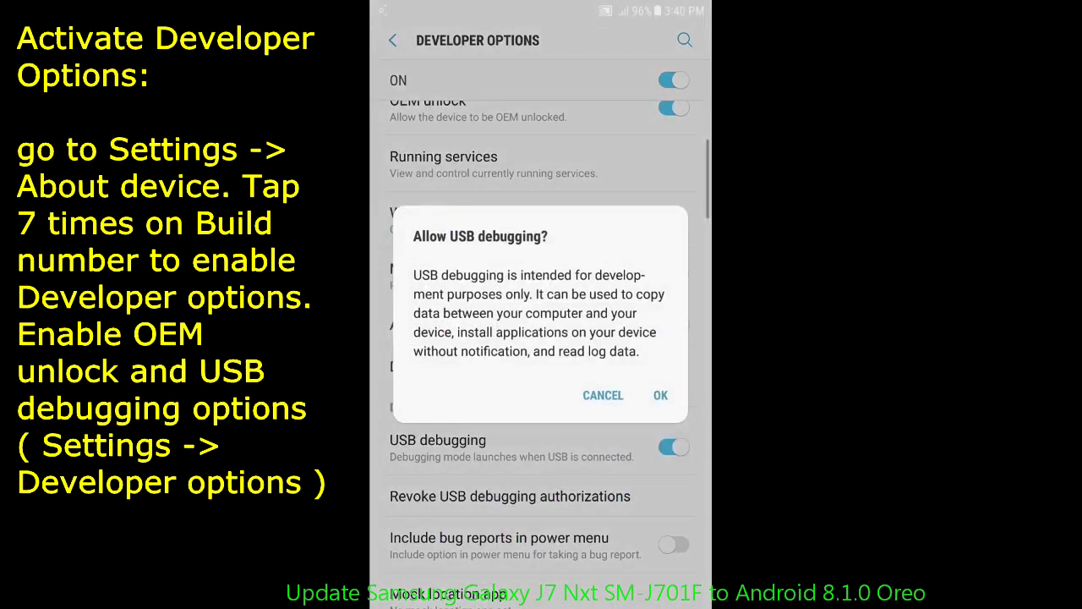
click(661, 395)
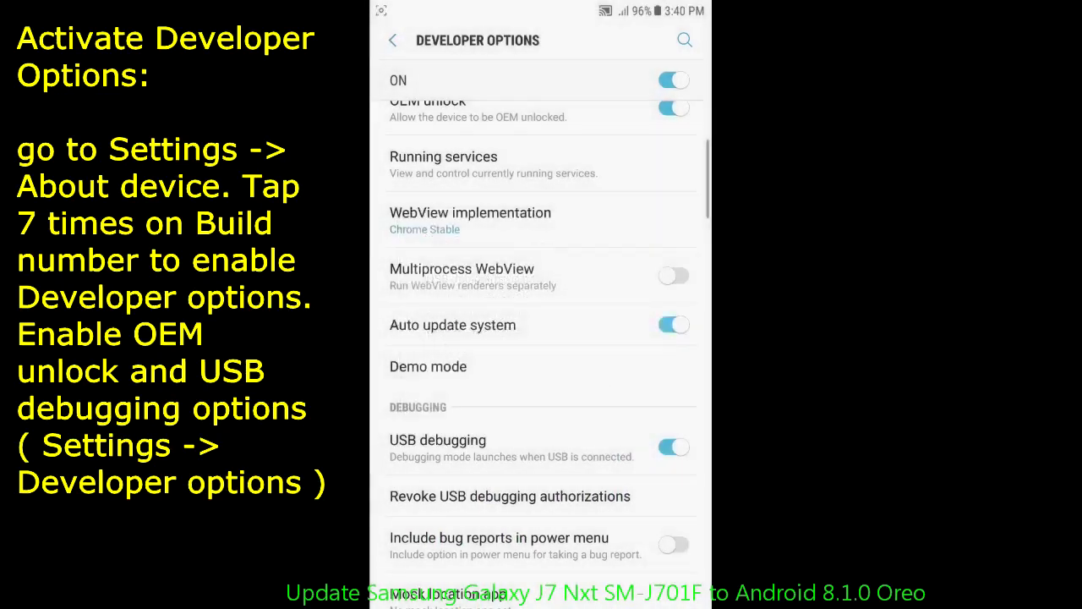
Look through the rest of the Developer options list and return to its beginning
drag(580, 363, 603, 451)
drag(601, 380, 612, 314)
drag(587, 465, 626, 254)
mouse_move(617, 474)
mouse_down()
mouse_move(617, 169)
mouse_move(626, 380)
mouse_up()
scroll(612, 413, down, 3)
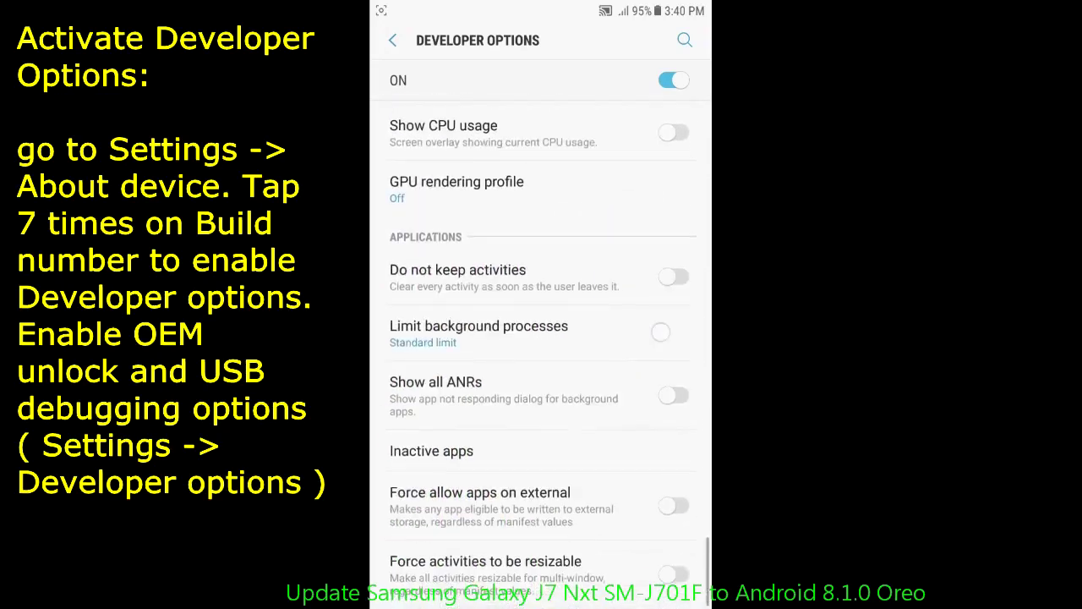
scroll(599, 380, up, 15)
scroll(577, 501, up, 10)
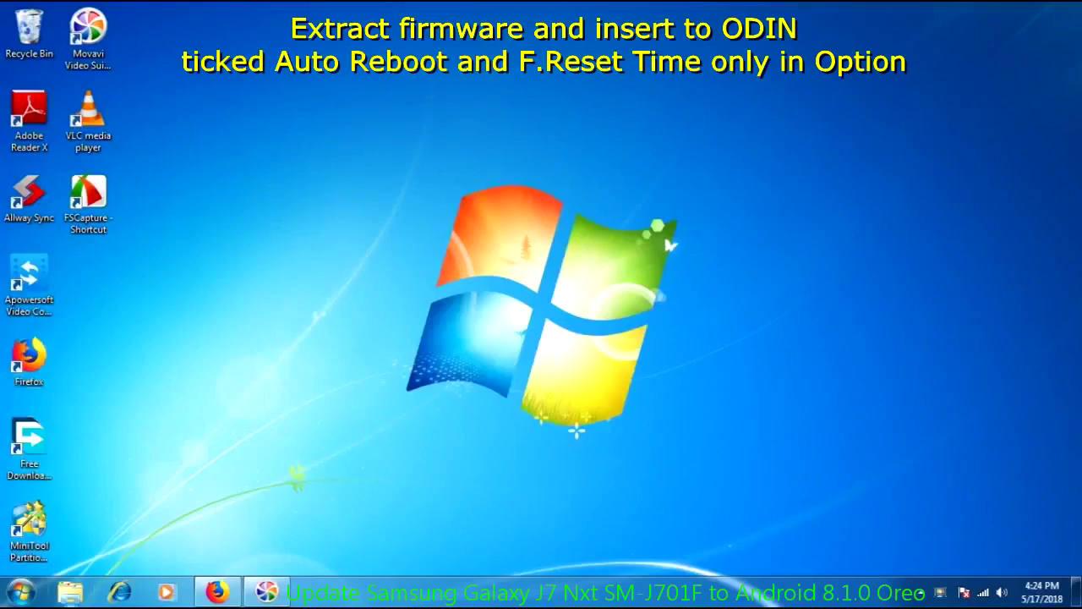
In Windows Explorer, open the SM-J730G firmware ZIP on Backup (G:) in WinRAR and dismiss the license reminder
click(70, 592)
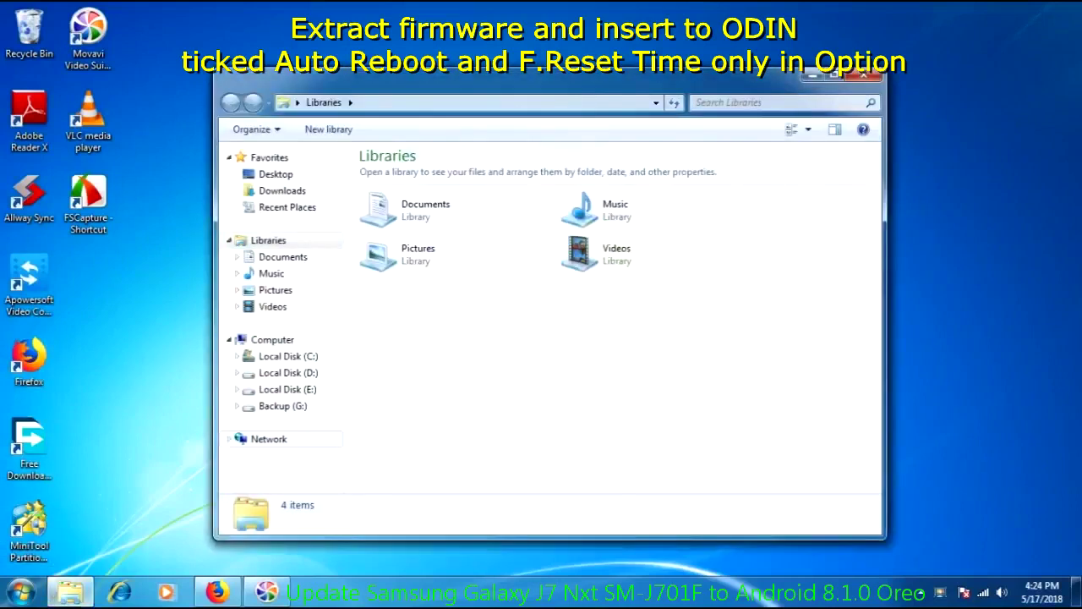
click(283, 405)
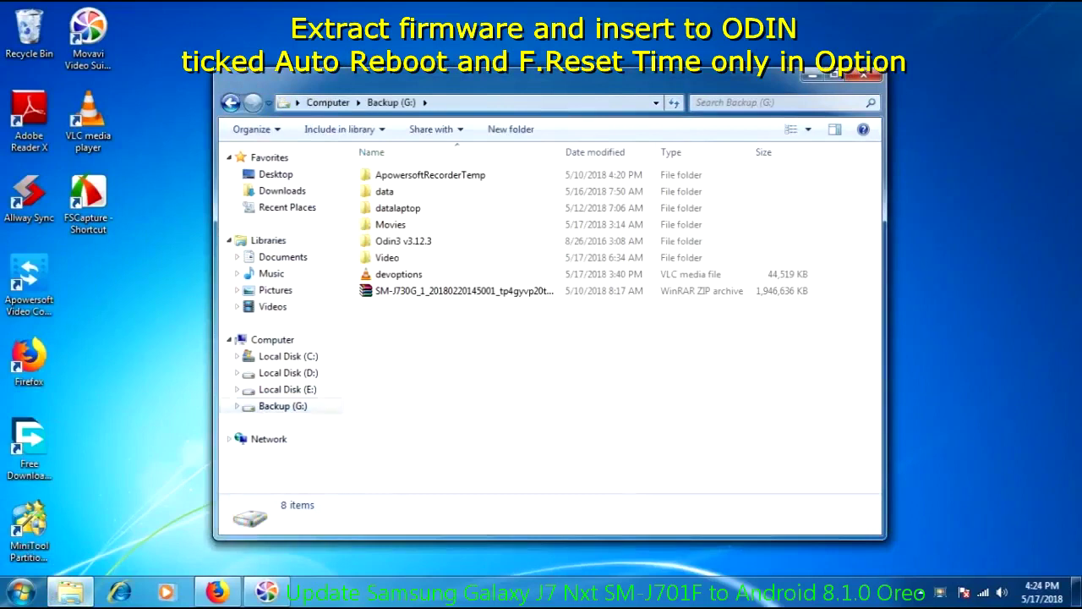
click(464, 290)
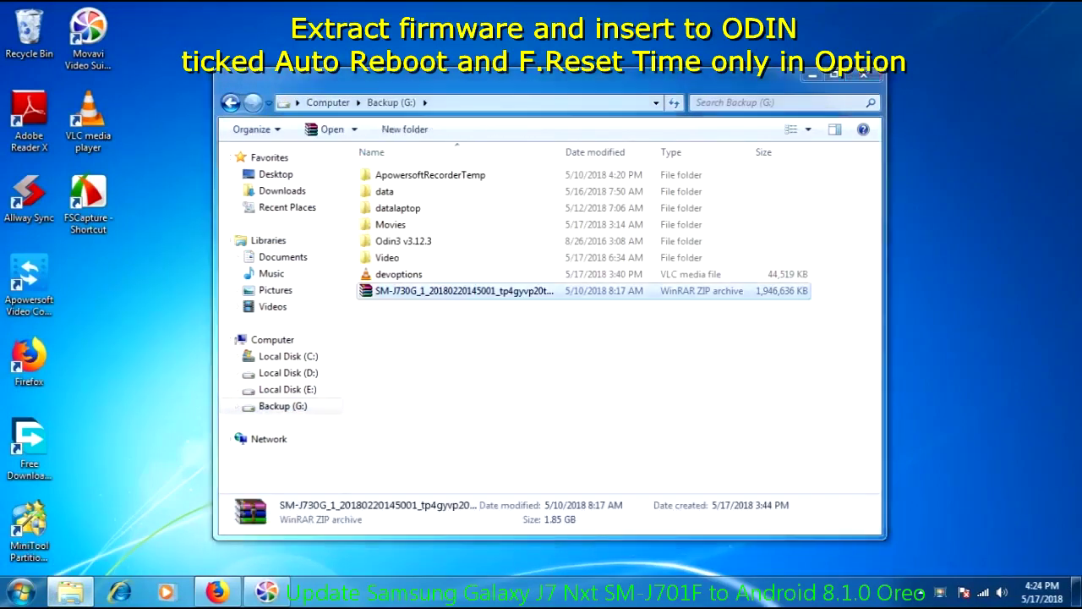
key(Return)
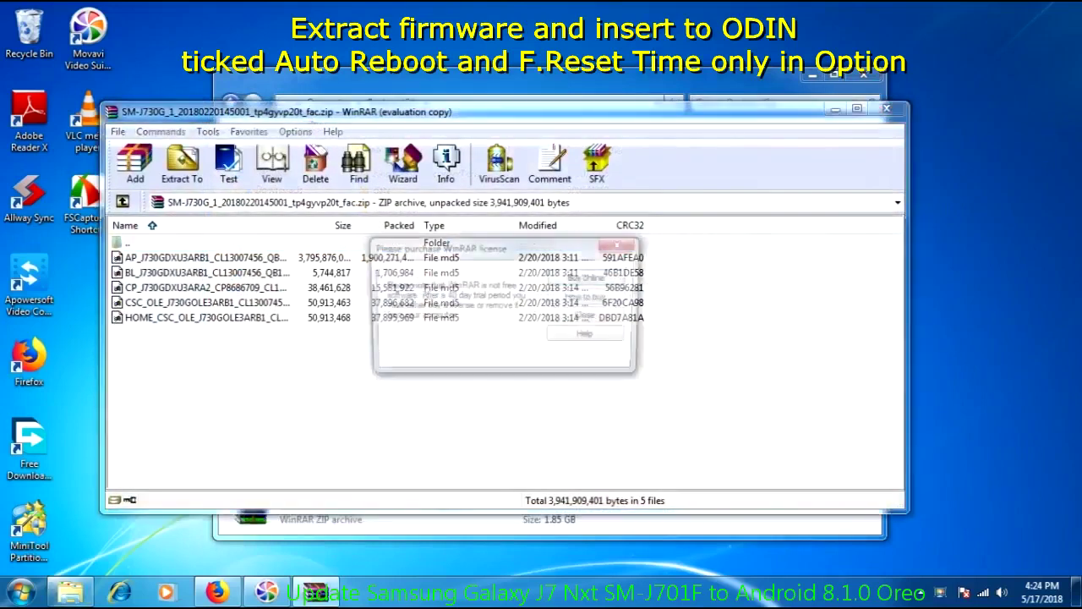
key(Return)
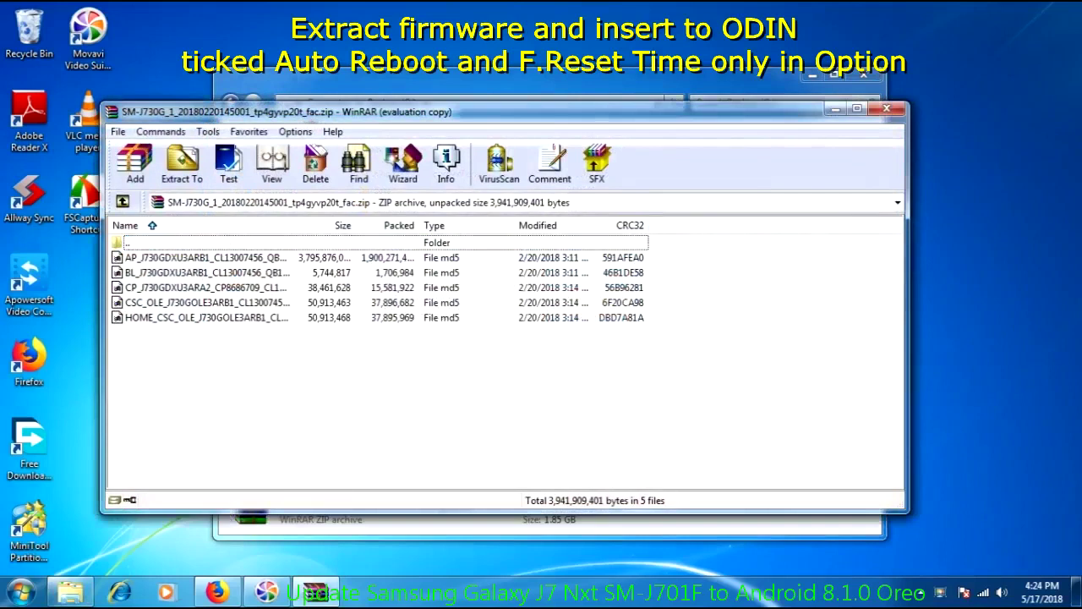
Examine the AP, BL, CP, CSC and HOME_CSC files in the firmware archive, leaving none selected
click(203, 257)
click(202, 273)
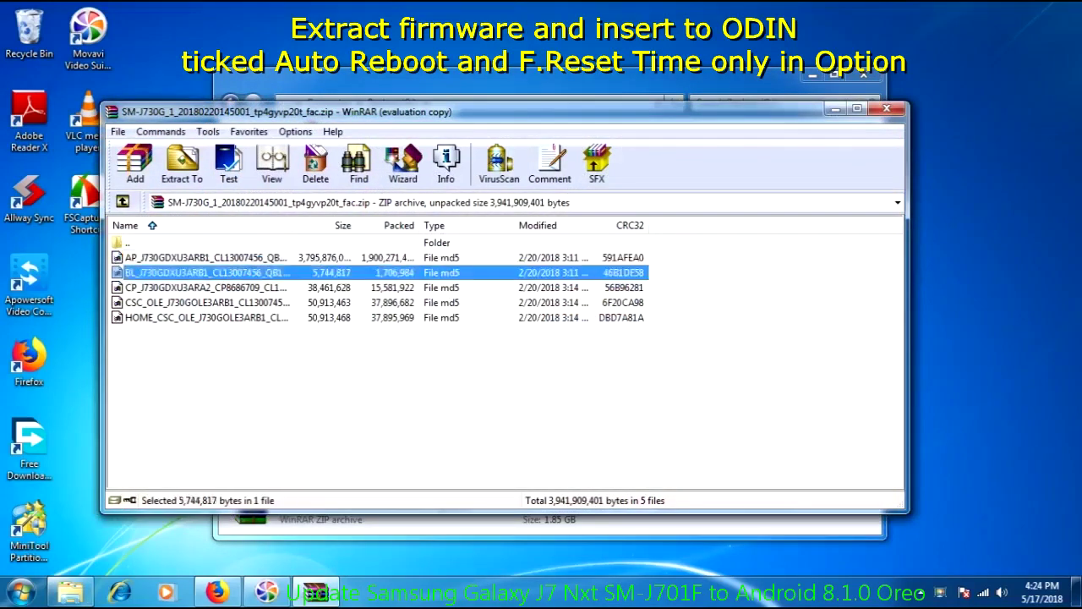
click(203, 287)
click(203, 302)
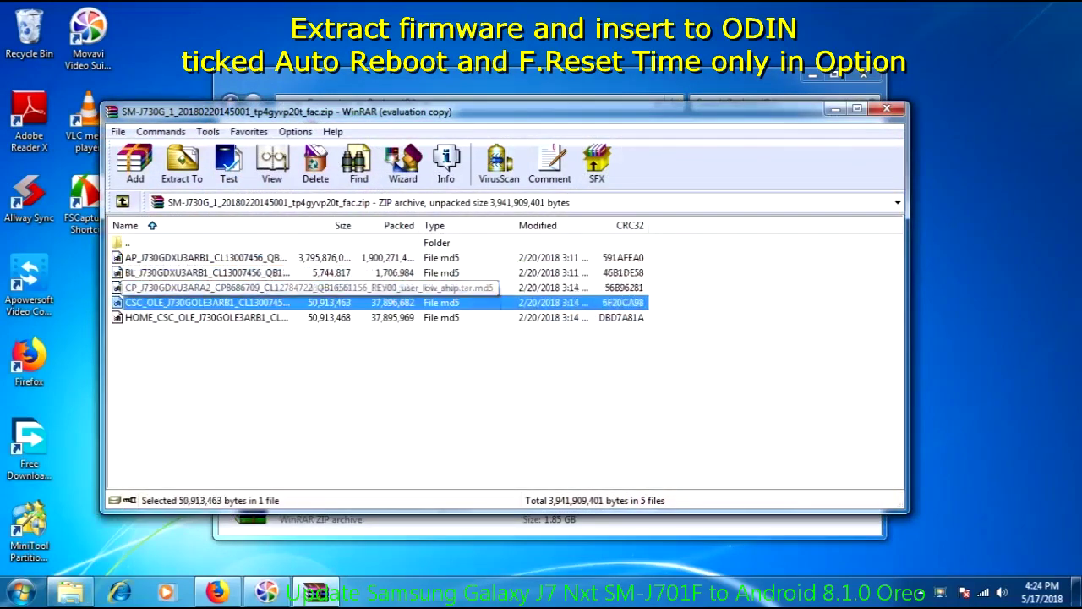
click(203, 317)
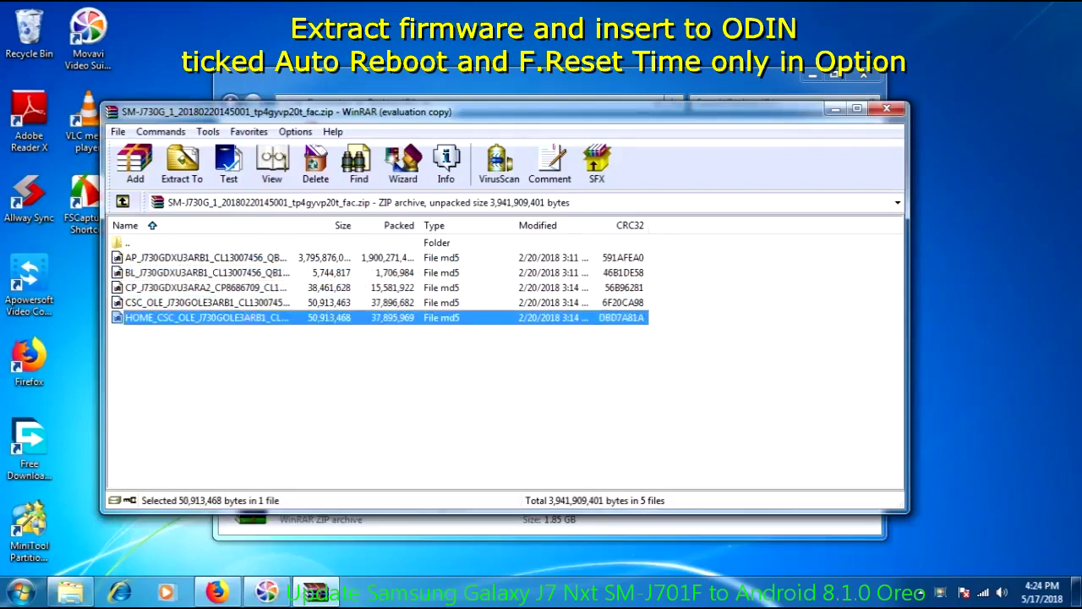
ctrl+click(203, 317)
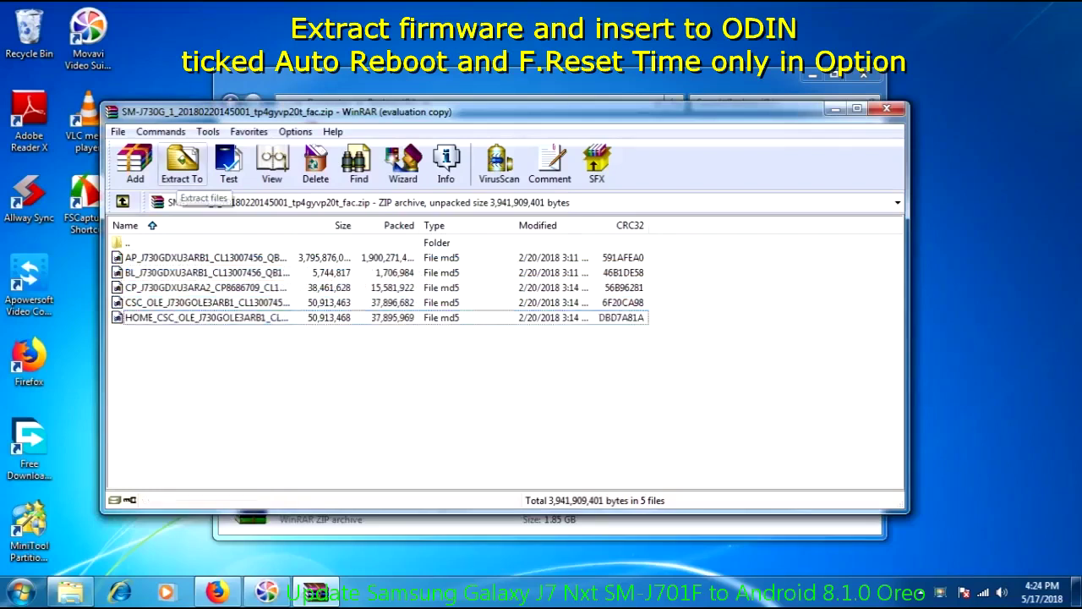
Extract the whole firmware archive to G:\SMJ730G_Firmware
click(181, 165)
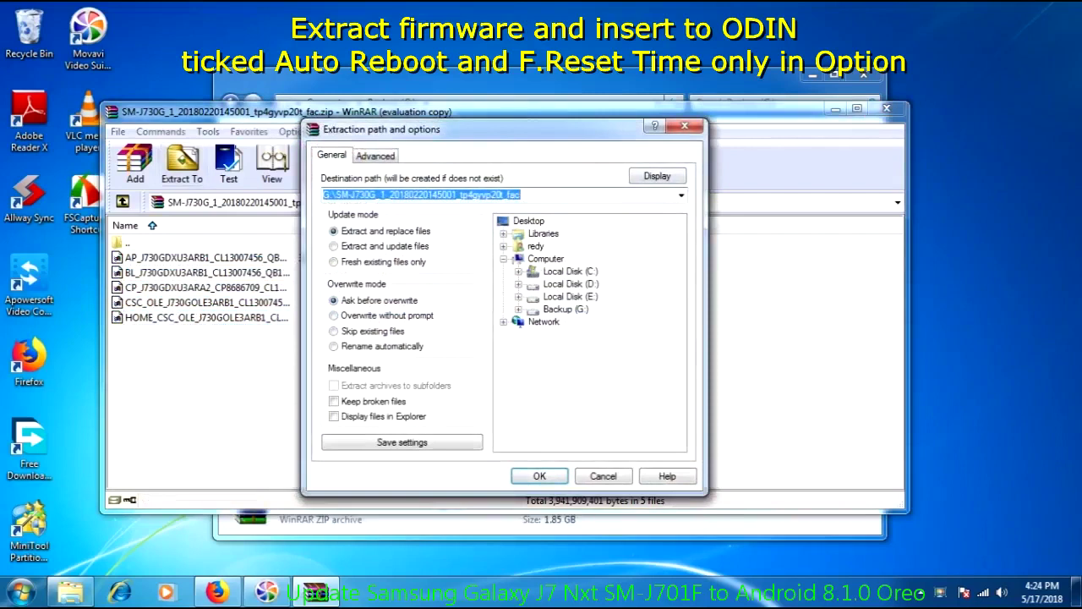
click(565, 309)
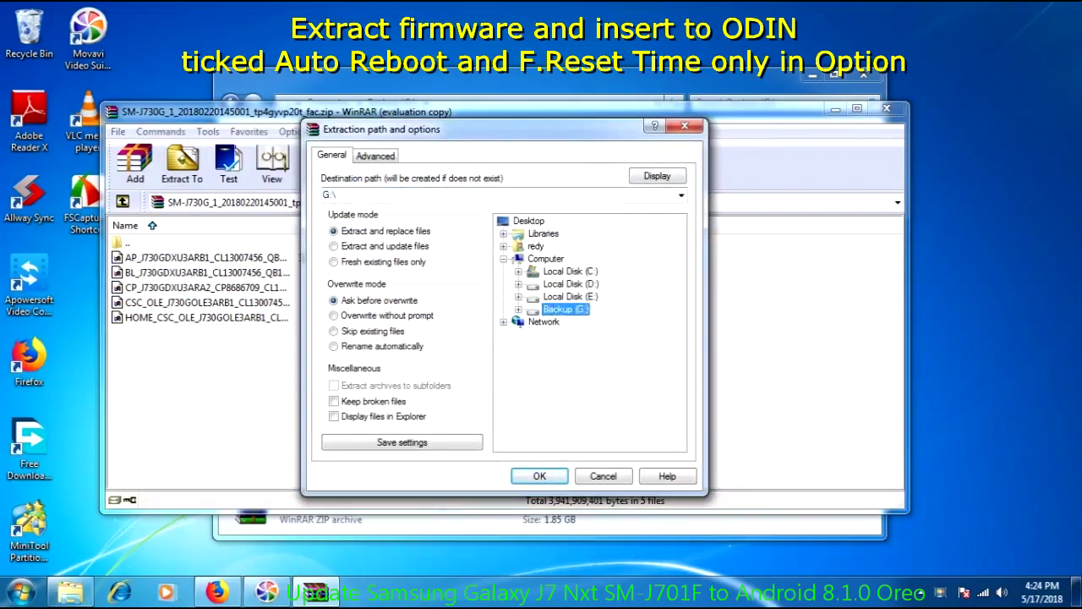
click(330, 195)
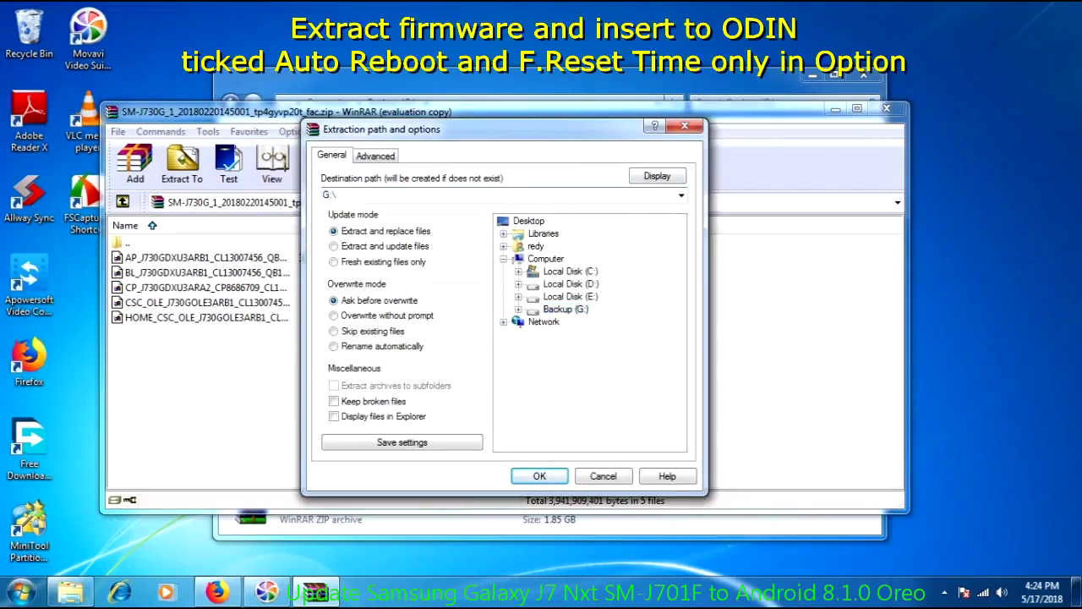
text(SM)
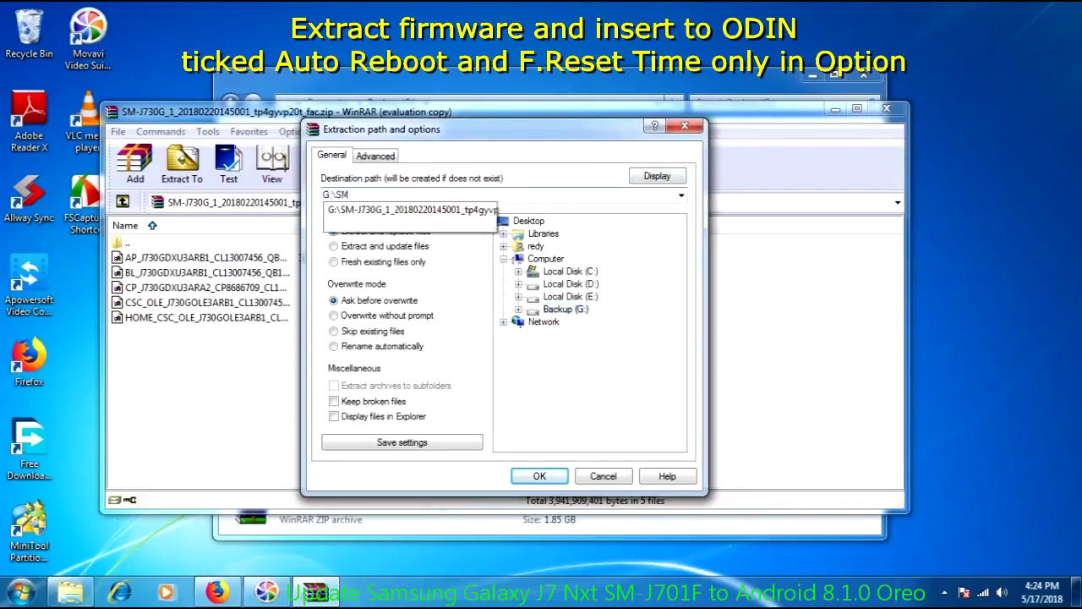
text(-J730G)
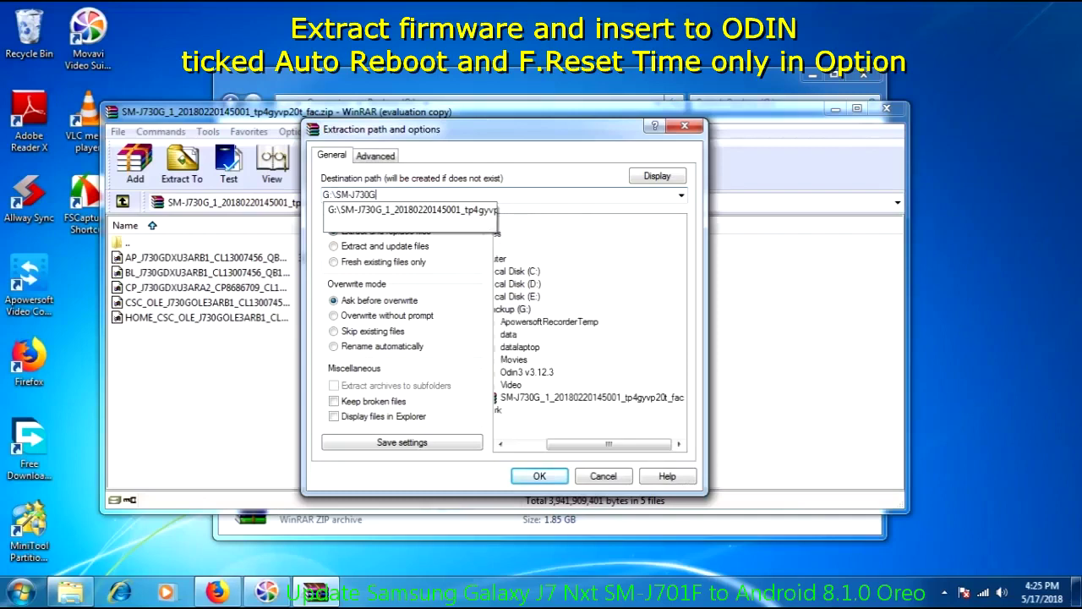
text(_Firmw)
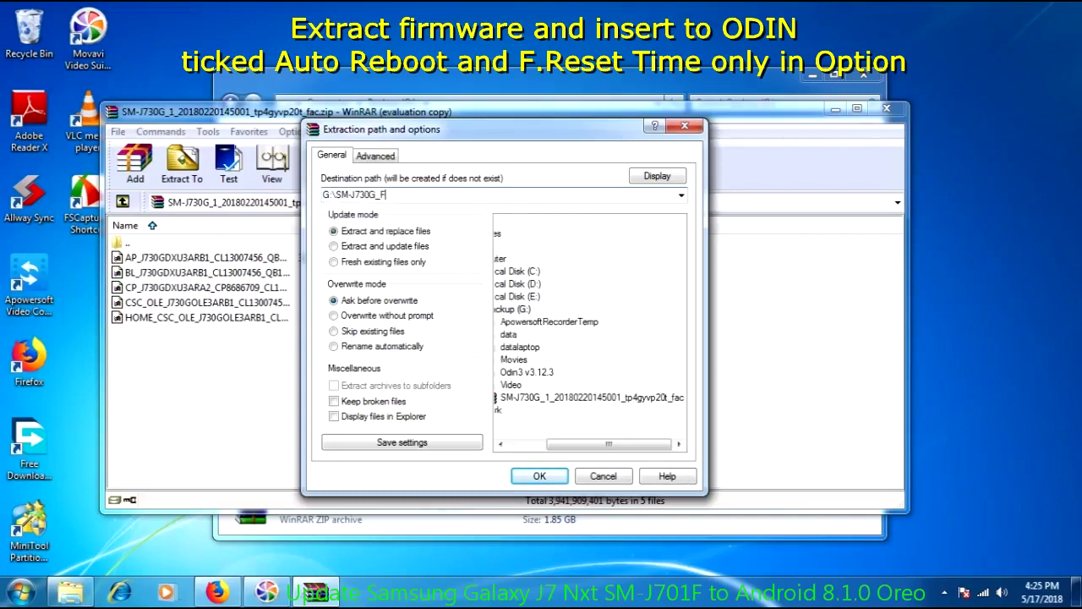
key(BackSpace)
key(BackSpace)
key(BackSpace)
key(BackSpace)
text(irmware)
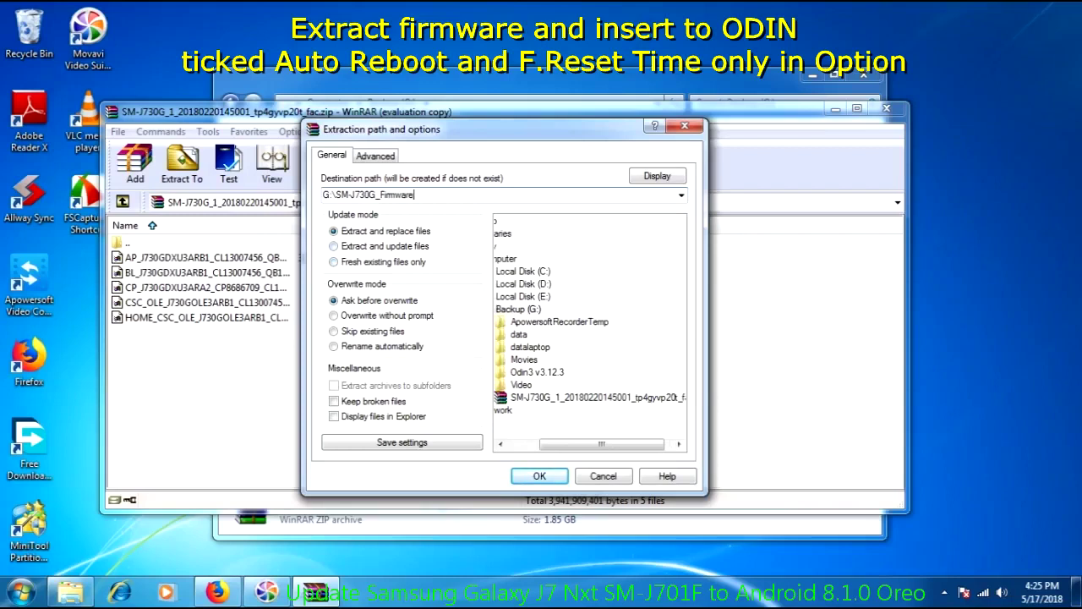
click(347, 195)
key(Return)
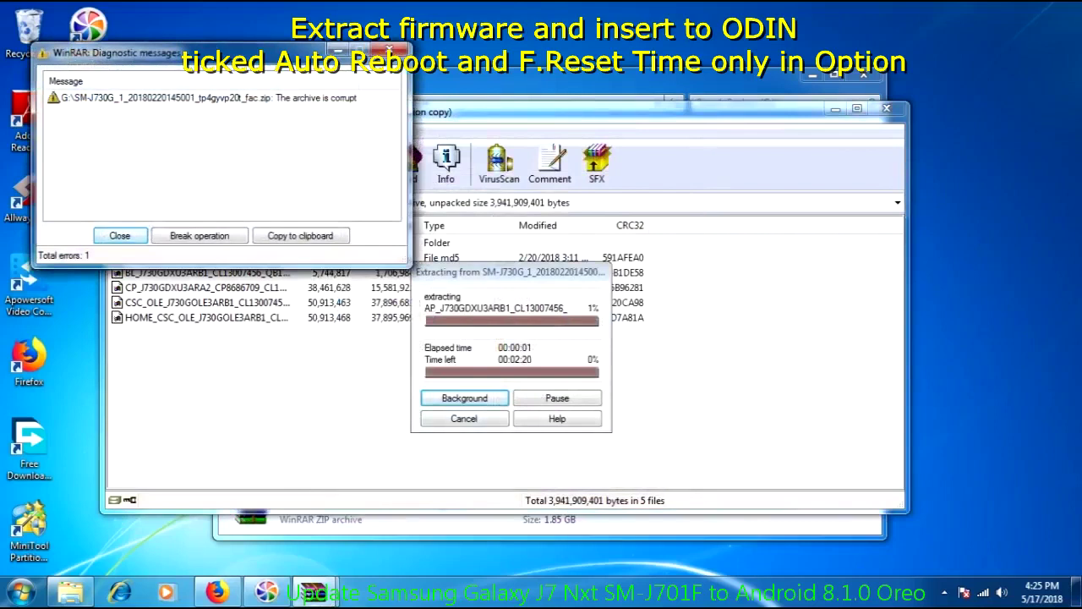
Dismiss WinRAR's diagnostic messages once the extraction ends and close the archive window
click(106, 236)
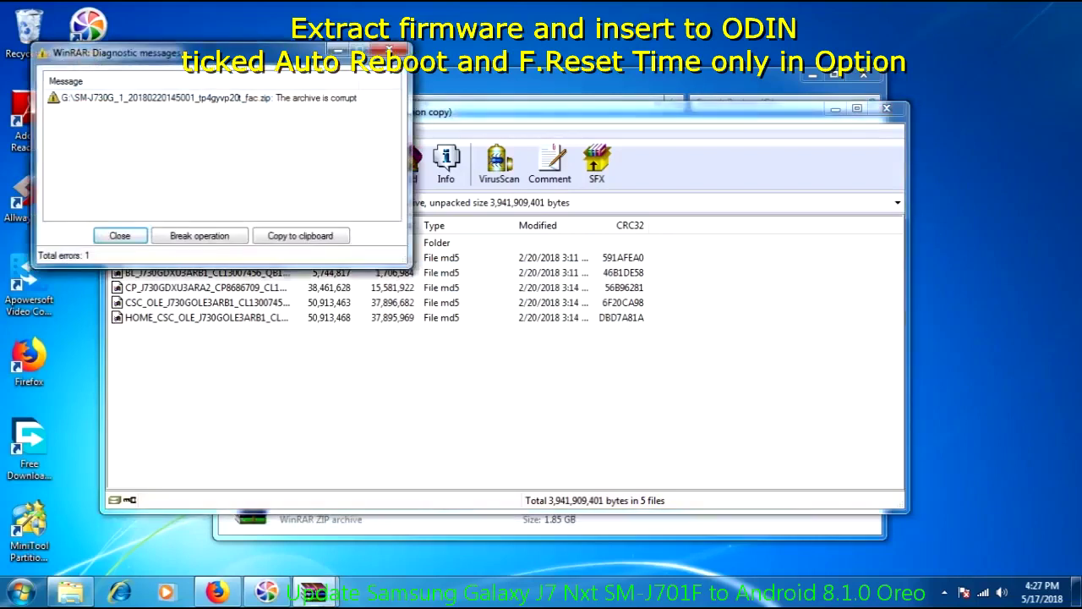
click(119, 236)
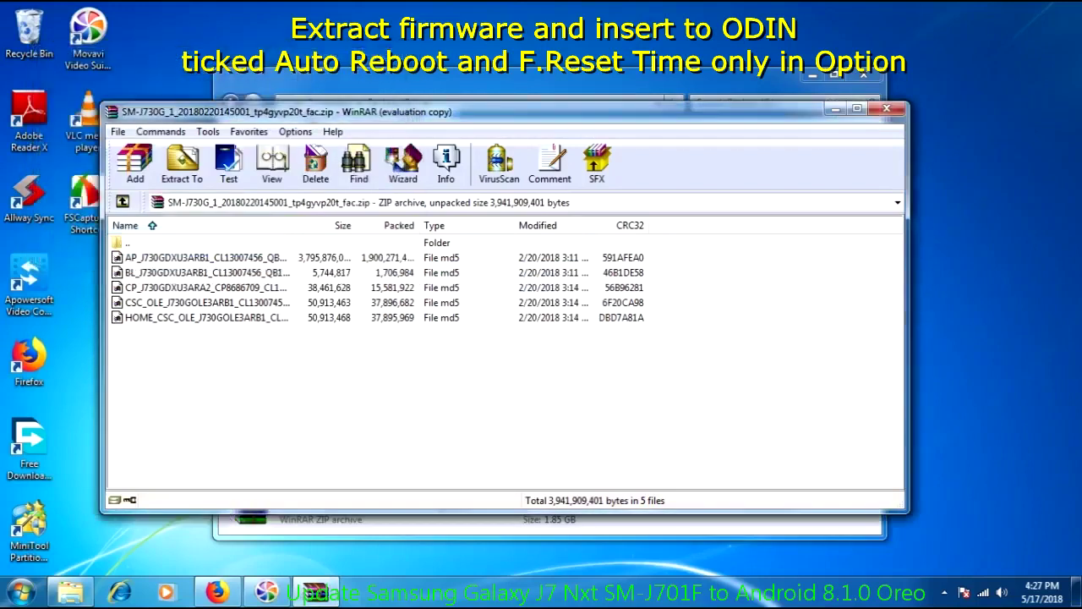
click(886, 108)
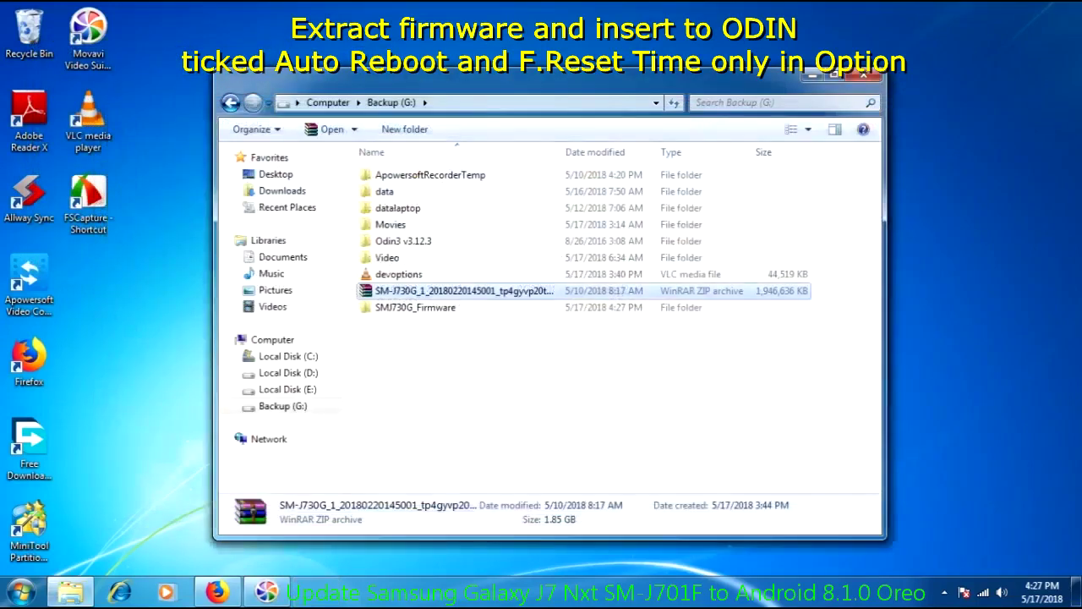
Open the SMJ730G_Firmware folder and go through the extracted AP, BL, CP, CSC and HOME_CSC files
double_click(415, 307)
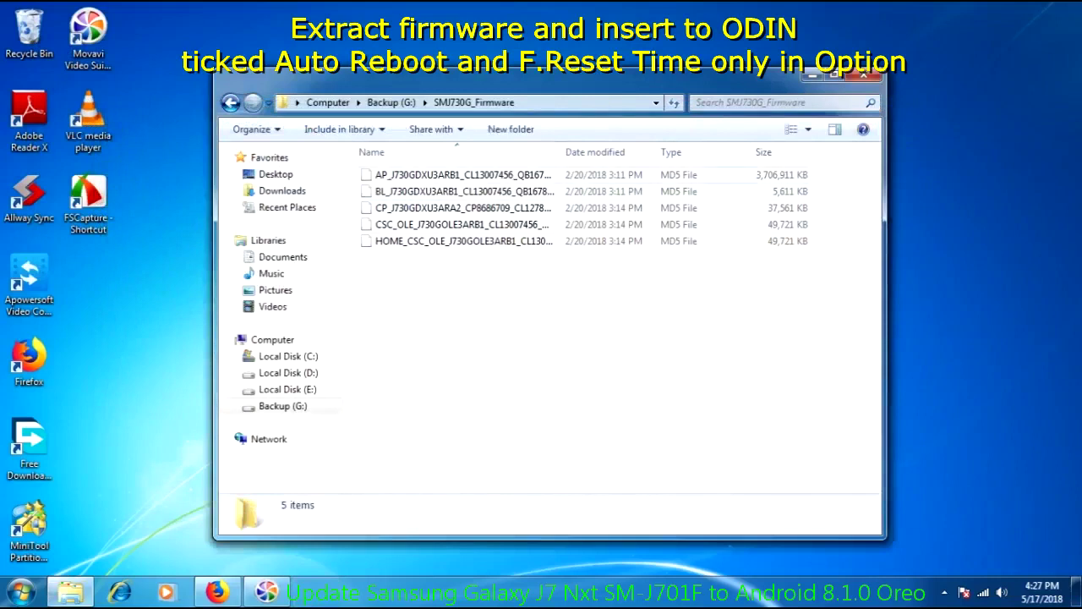
click(463, 174)
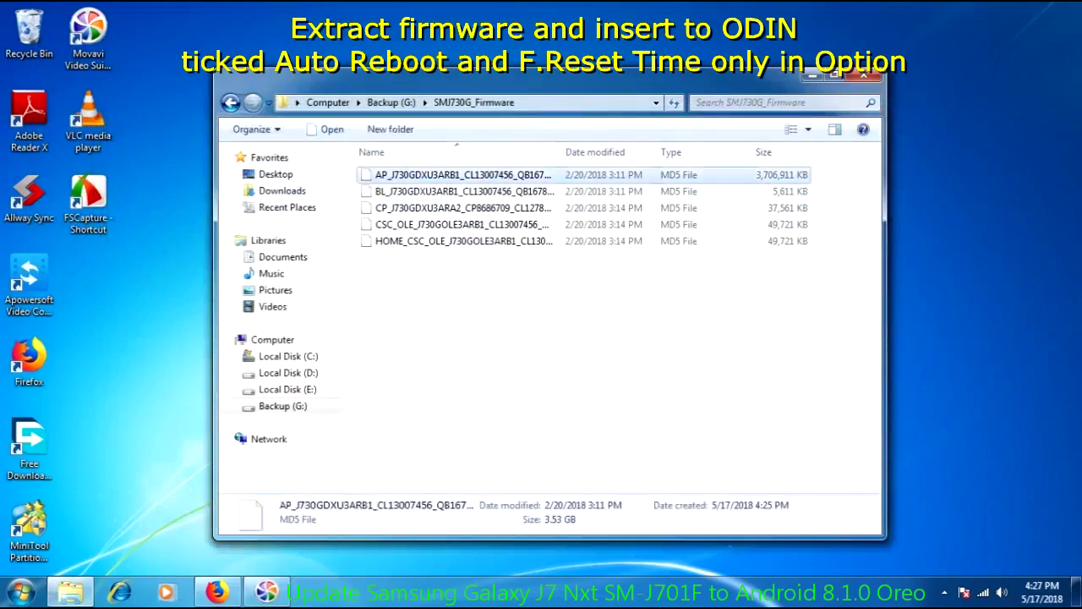
key(Down)
key(Down)
key(Down)
key(Down)
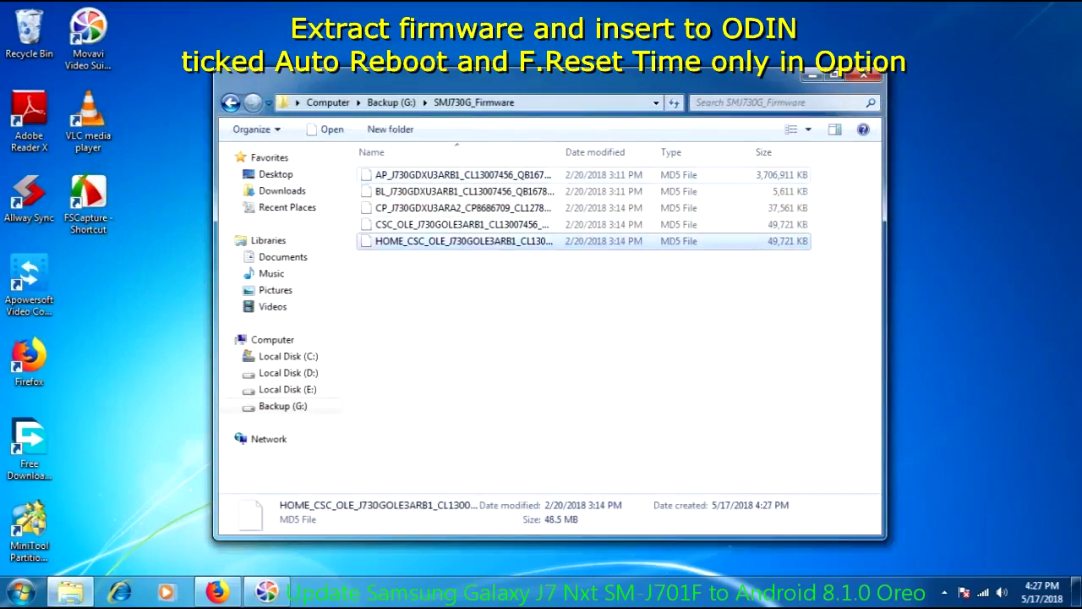
key(ctrl+space)
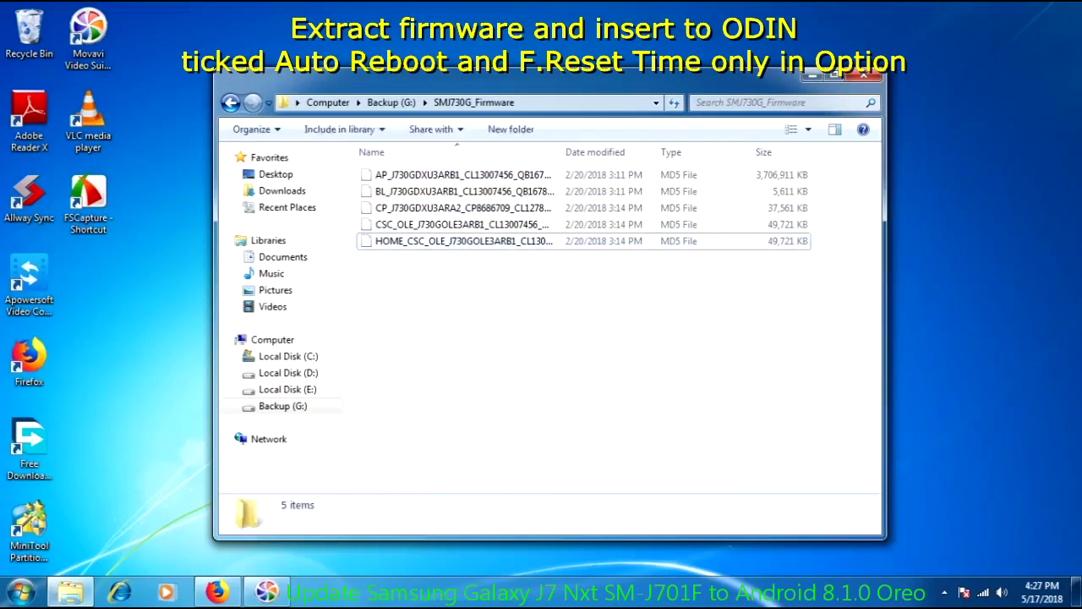
Launch the Odin3 application from the Odin3 v3.12.3 folder on Backup (G:) and dismiss the Galaxy J7 Pro AutoPlay window
key(BackSpace)
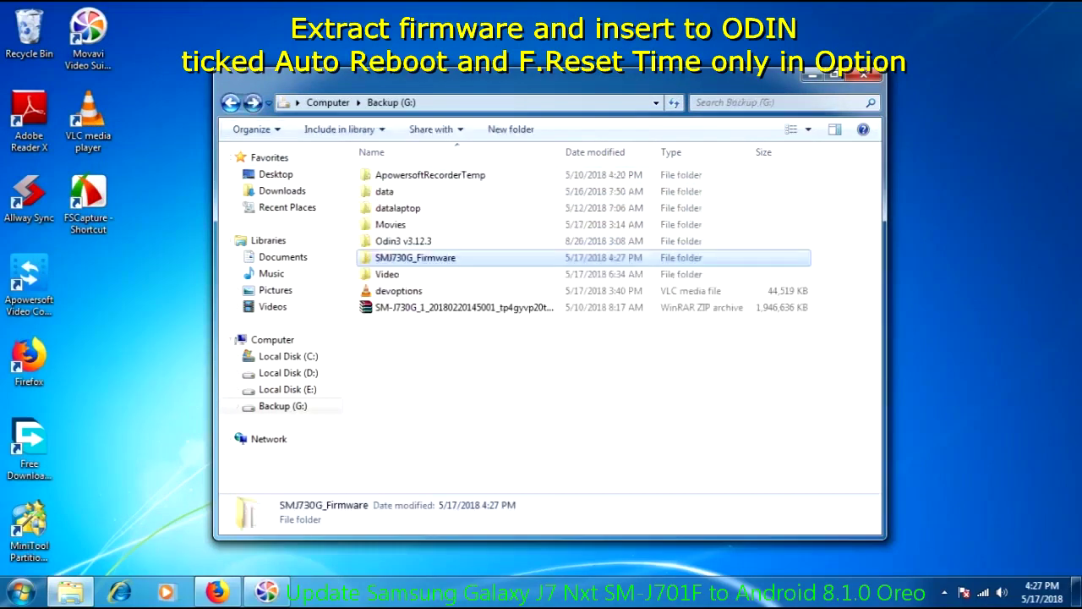
key(ctrl+space)
key(ctrl+Up)
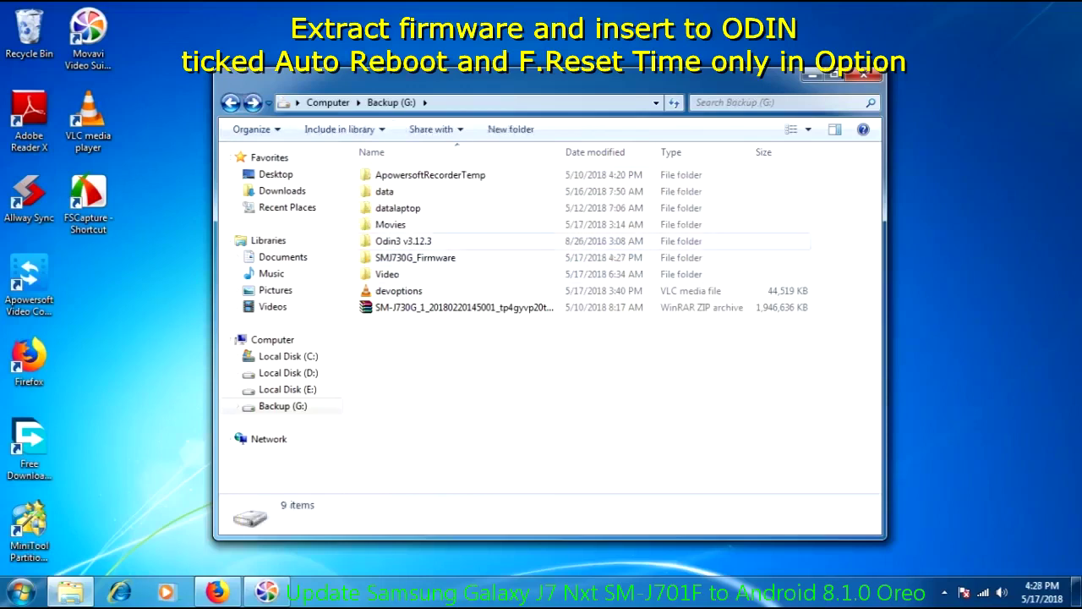
key(ctrl+space)
key(Return)
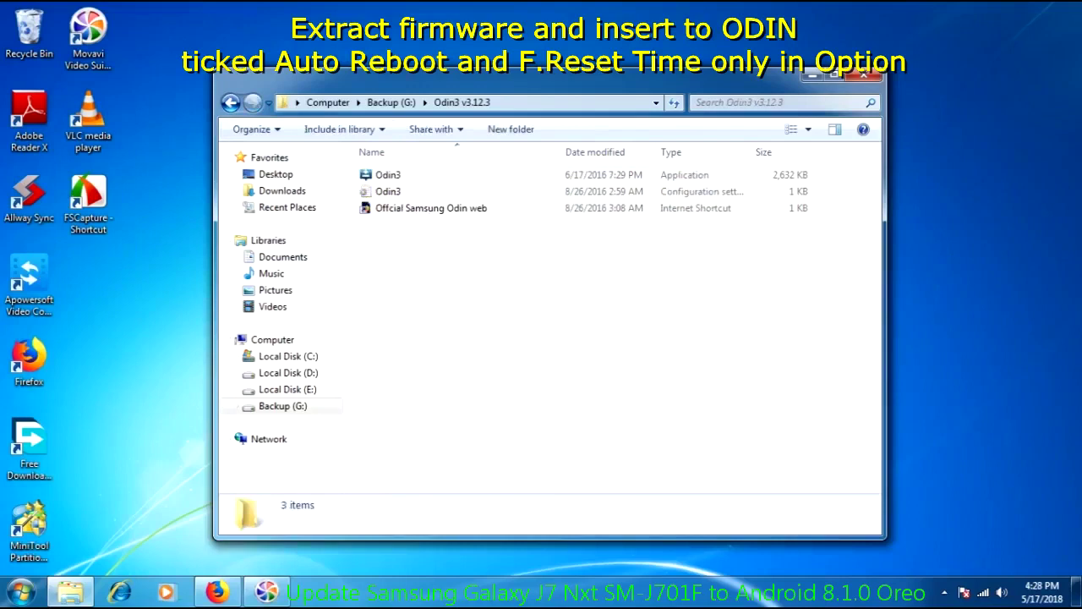
key(space)
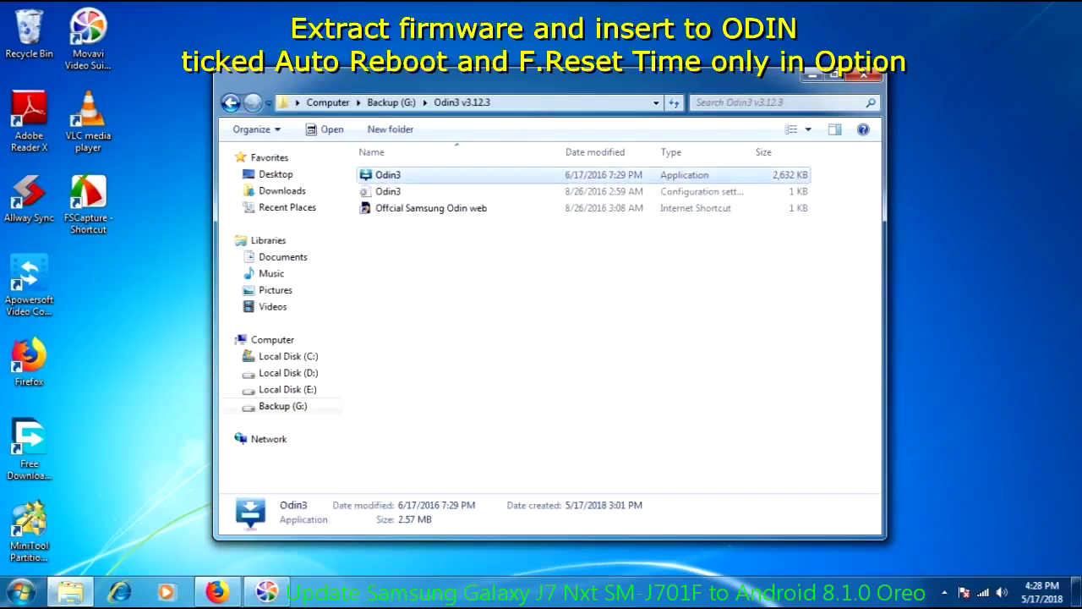
key(Return)
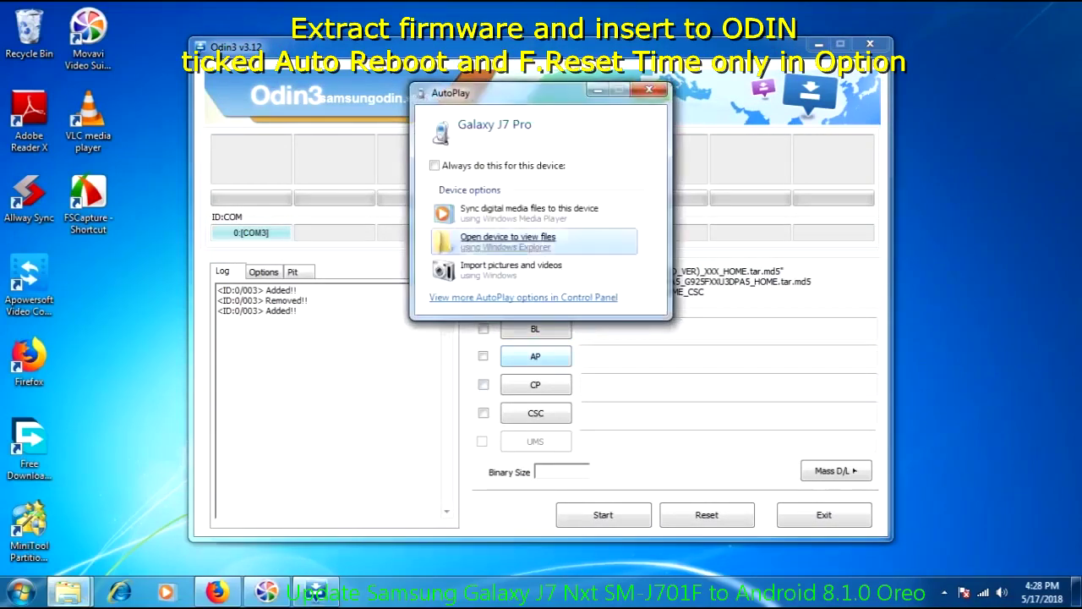
click(663, 83)
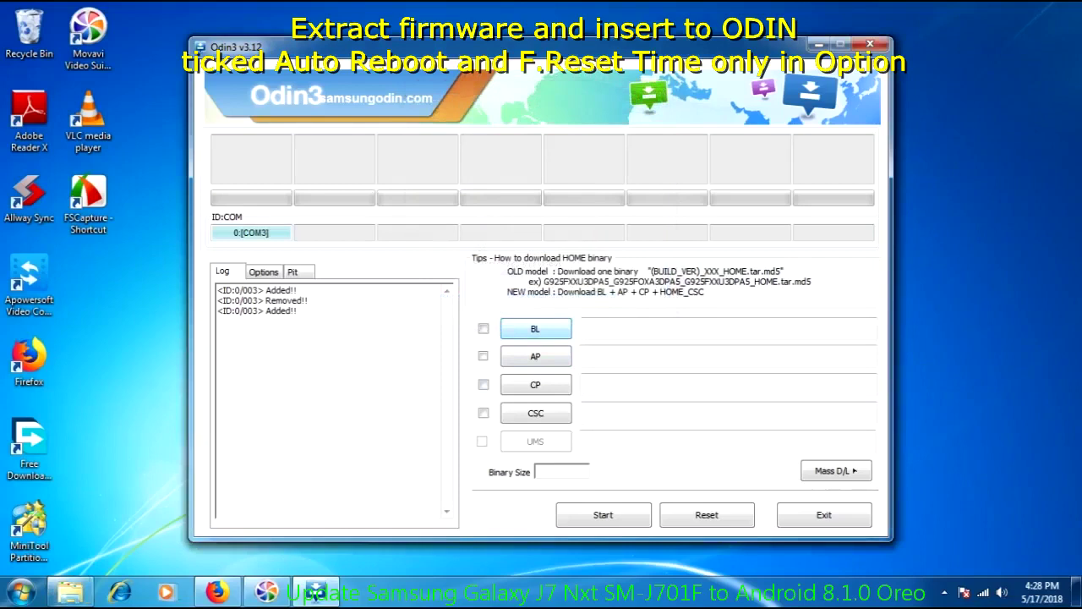
Check that only Auto Reboot and F. Reset Time are enabled in the flashing options, and return to the log
click(263, 271)
click(234, 299)
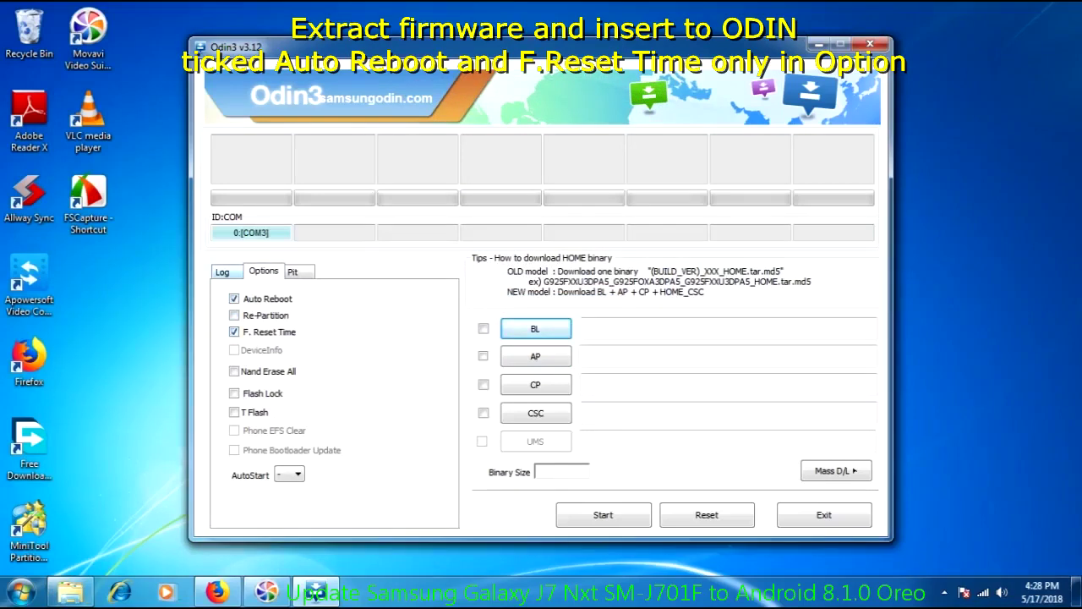
click(221, 272)
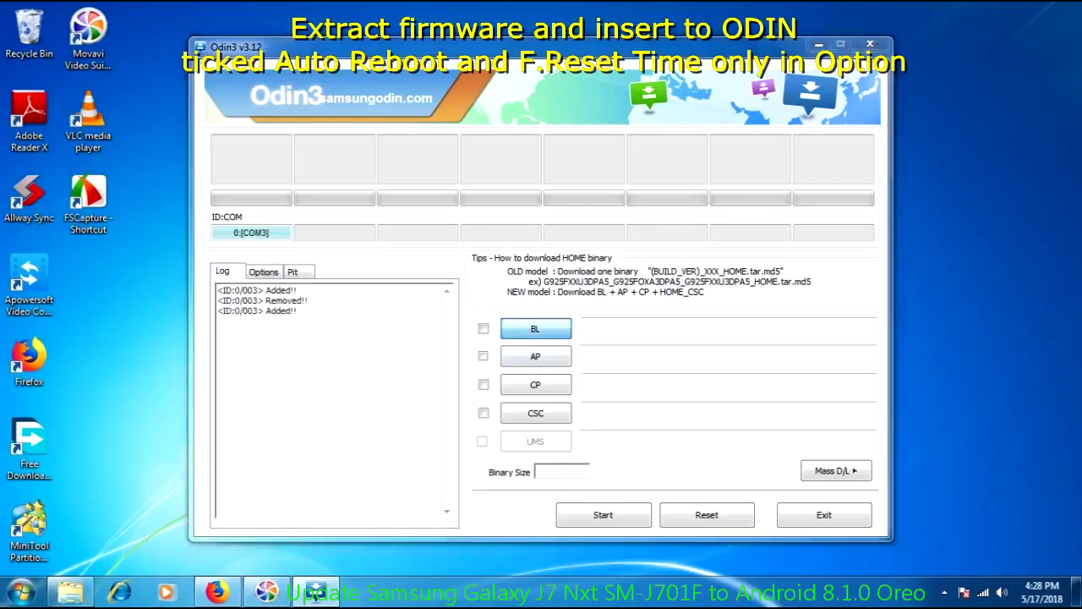
Load the BL_J730GDXU3ARB1 file from G:\SMJ730G_Firmware into the BL slot
click(535, 328)
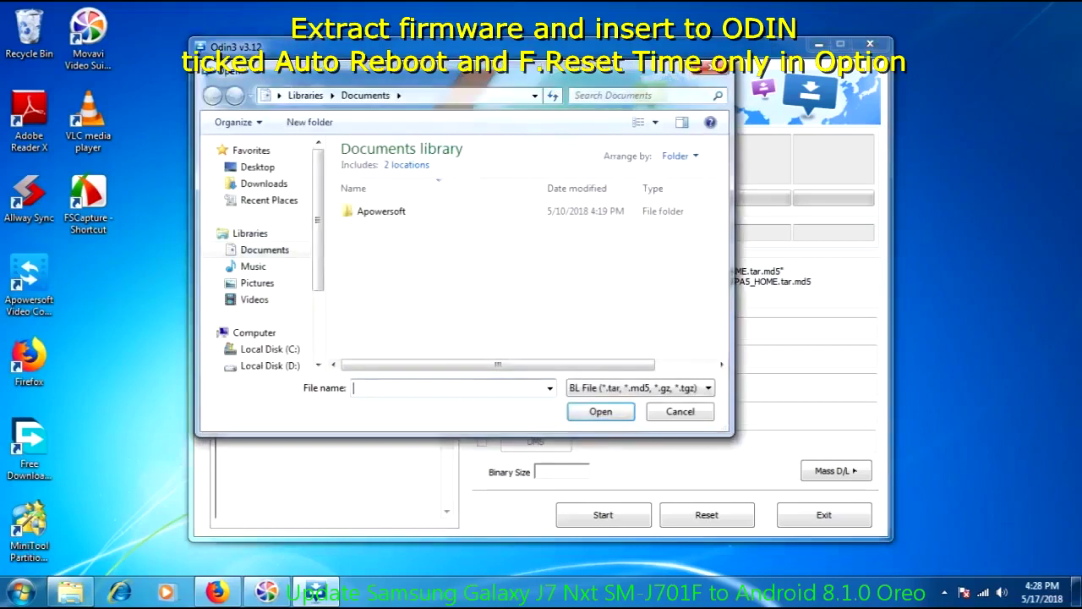
scroll(262, 254, down, 2)
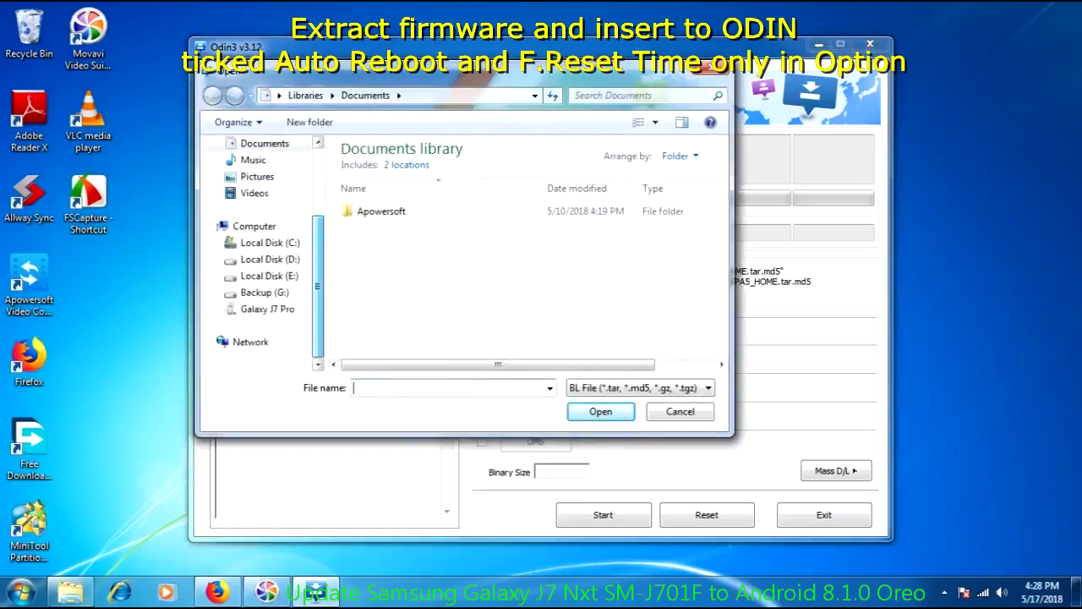
click(264, 292)
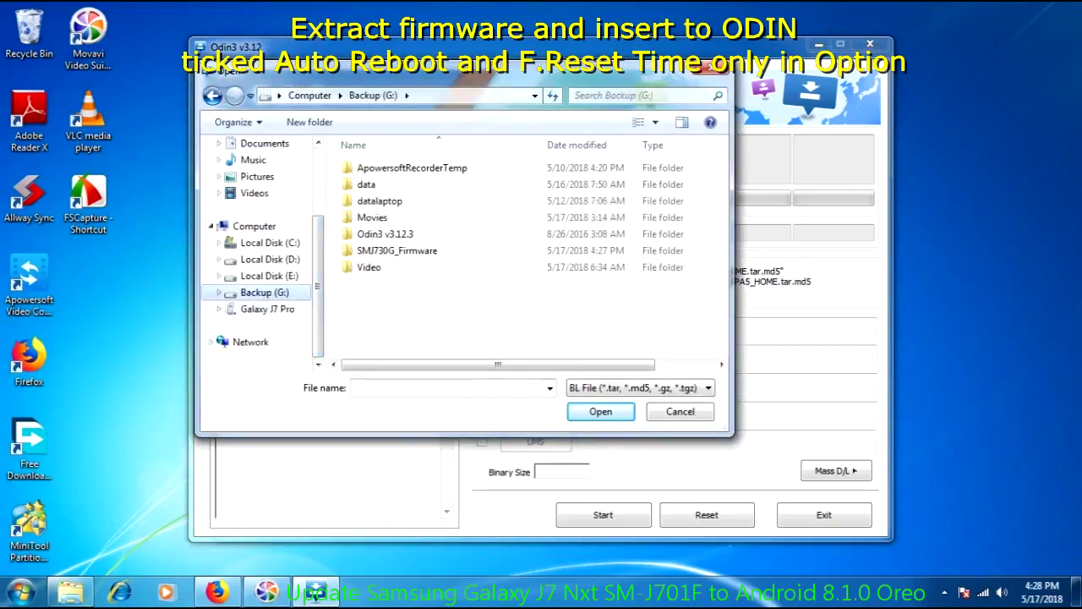
double_click(396, 250)
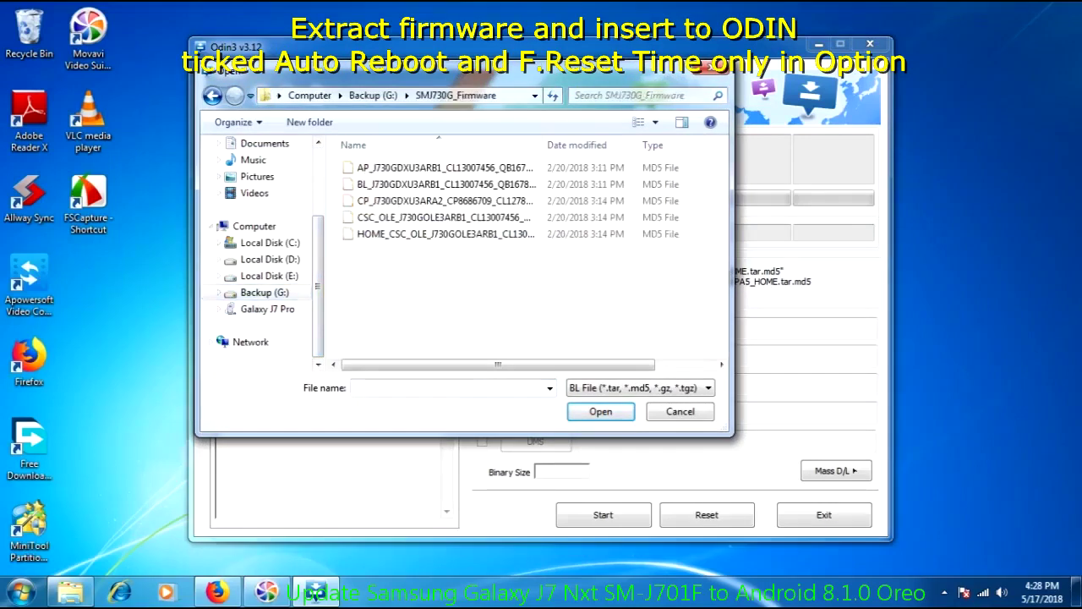
click(446, 183)
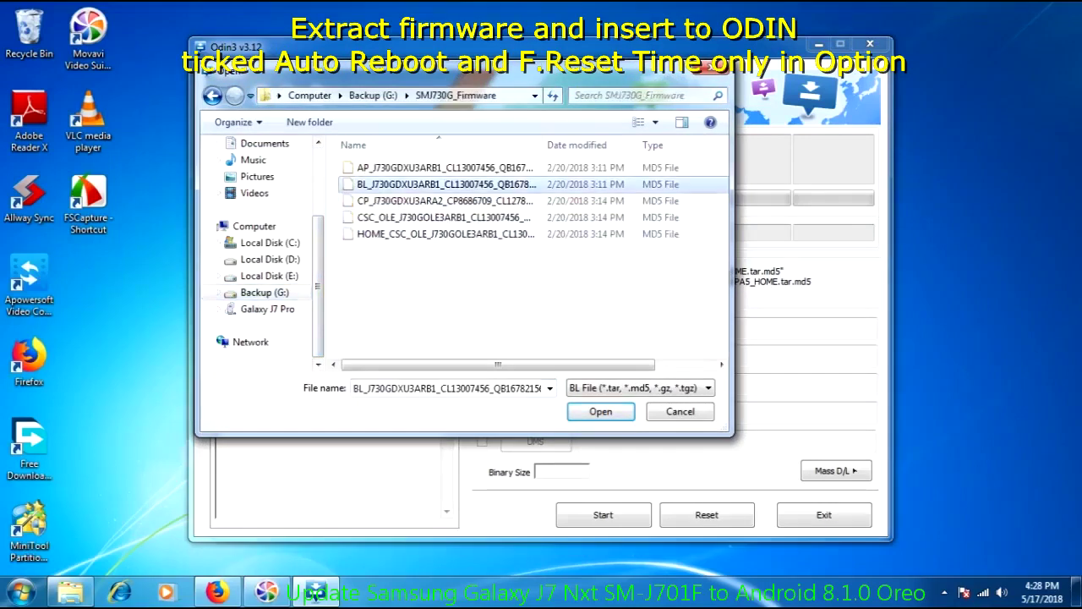
click(600, 410)
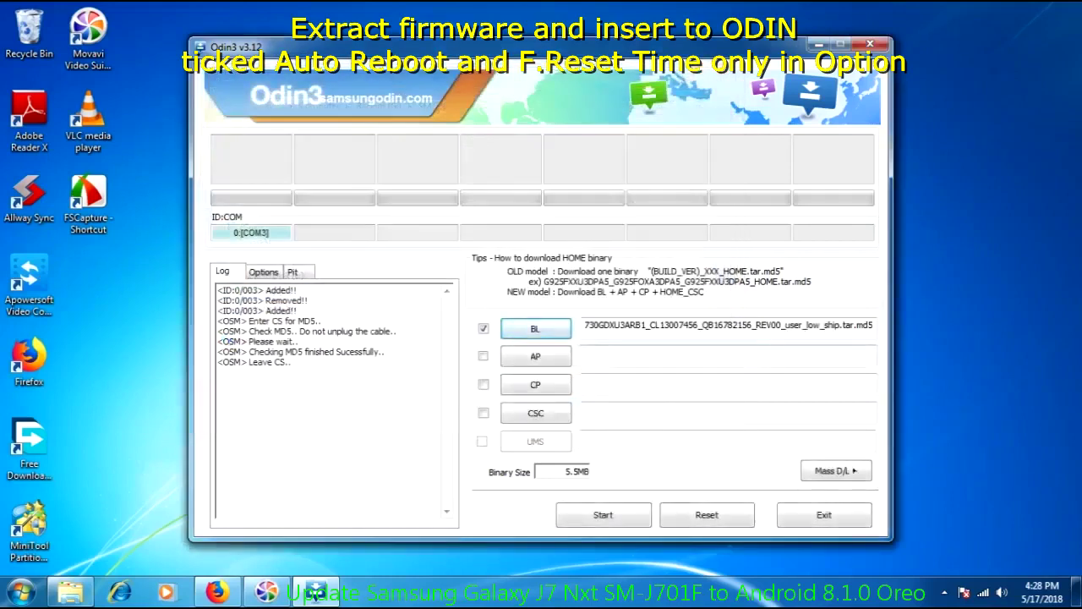
Load the AP_J730GDXU3ARB1 file from the firmware folder into the AP slot and check the start of the AP and BL paths
click(535, 356)
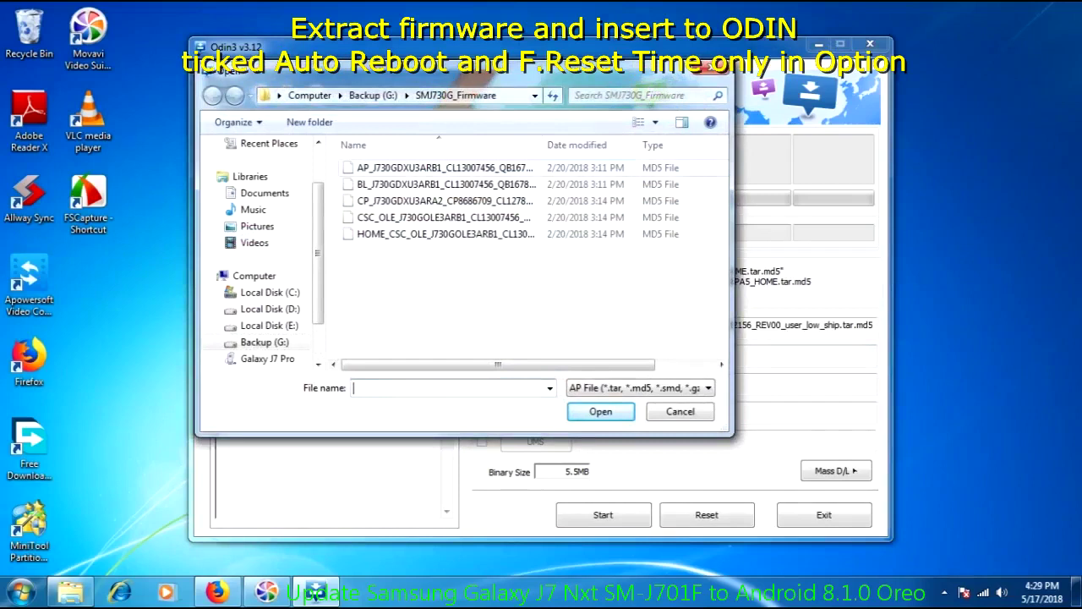
drag(465, 69, 558, 170)
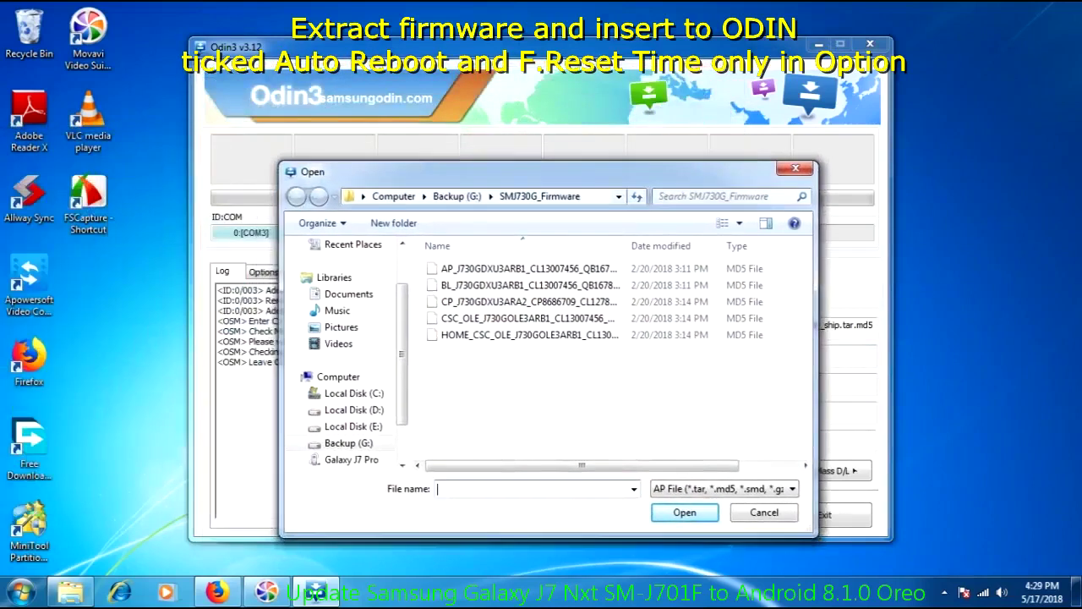
click(507, 269)
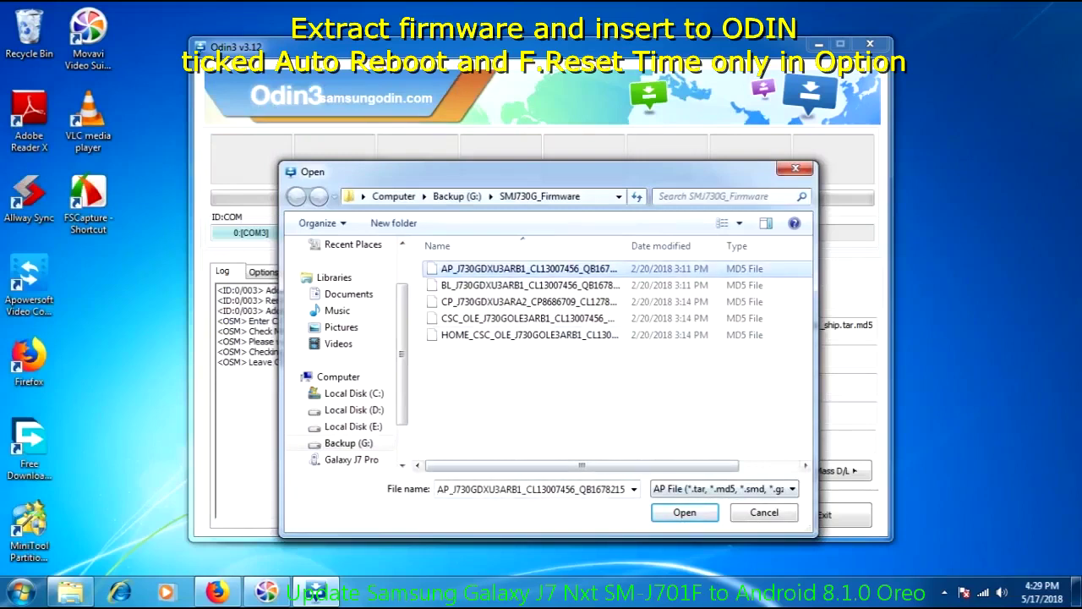
click(685, 511)
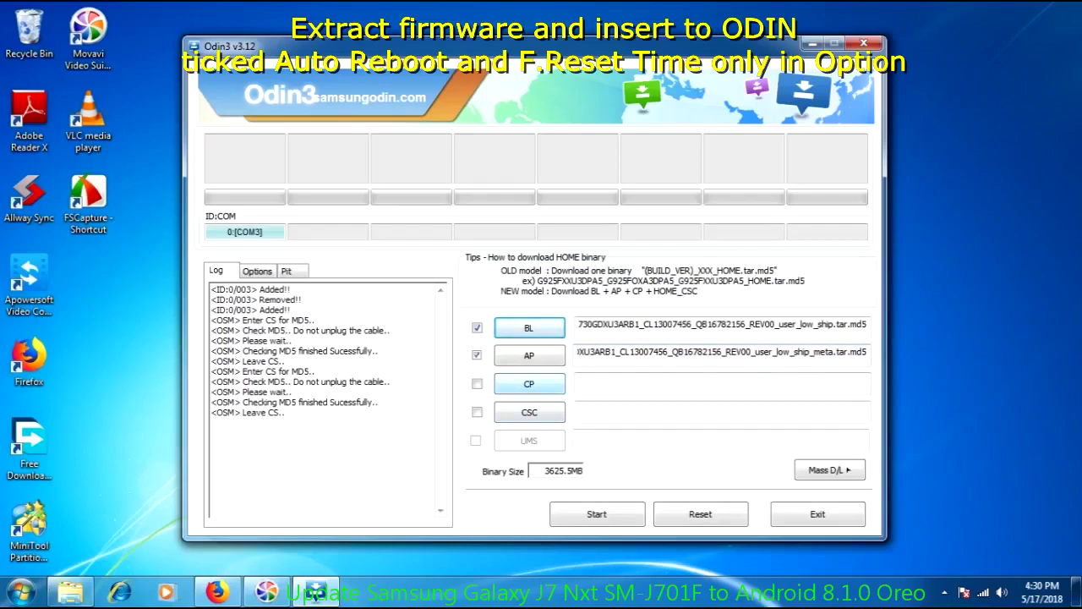
click(578, 352)
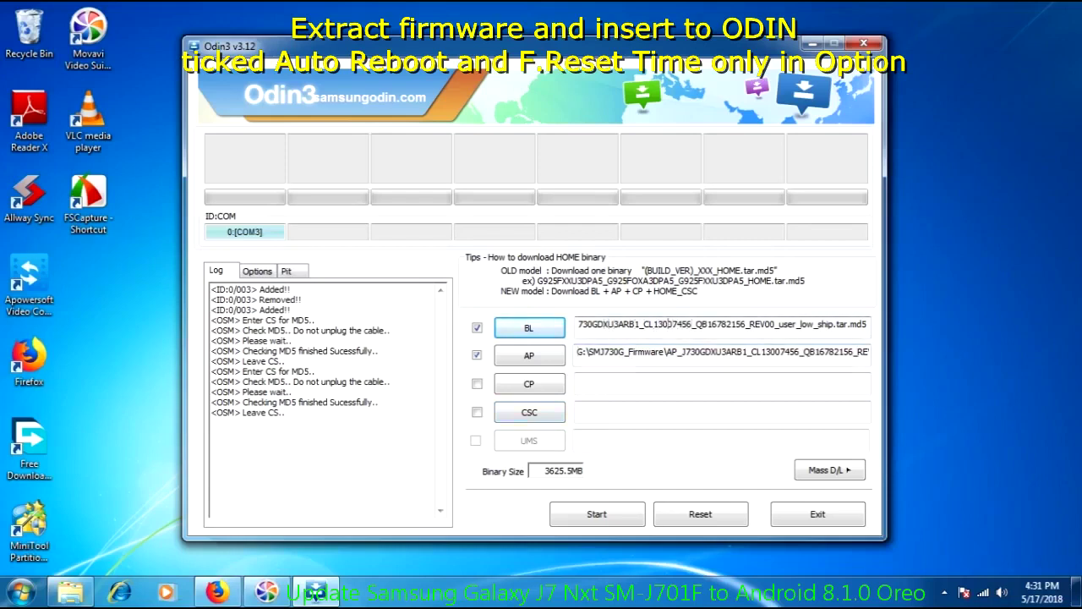
drag(592, 324, 580, 324)
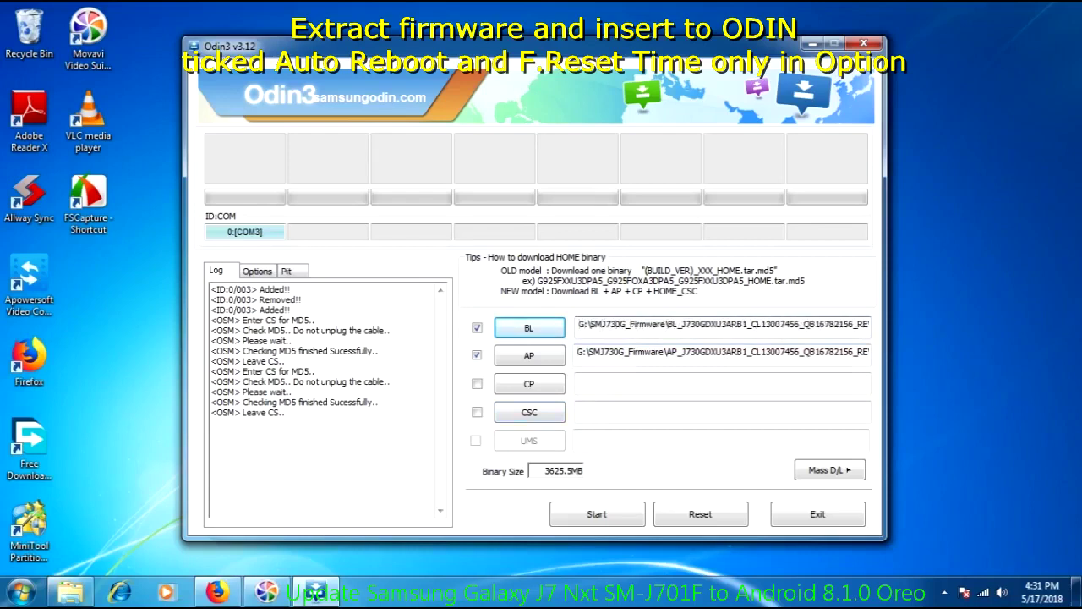
Load the CP_J730GDXU3ARA2 file from the firmware folder into the CP slot
click(529, 384)
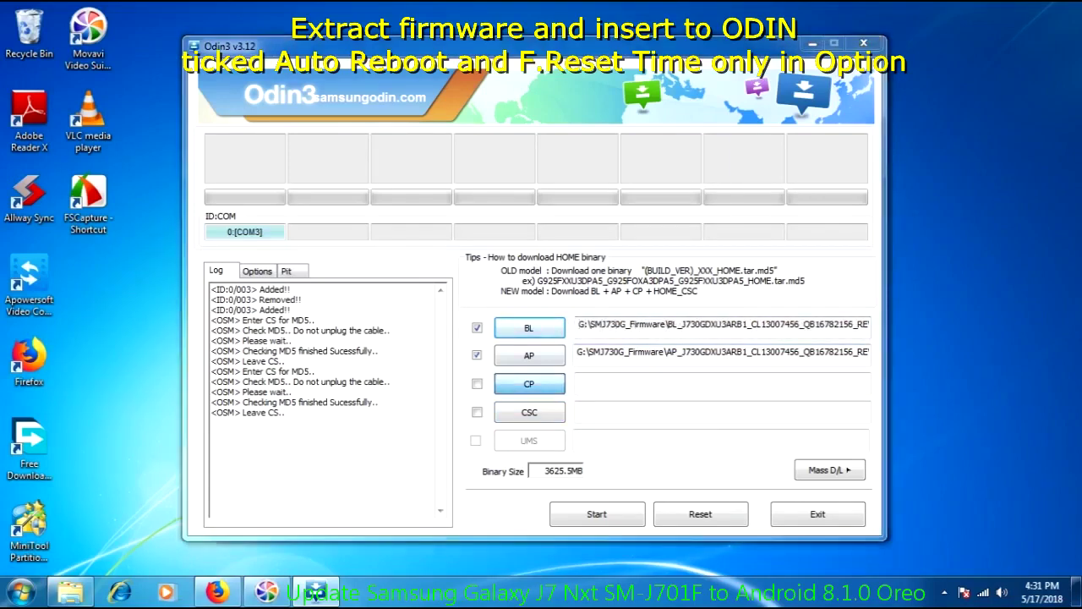
click(438, 200)
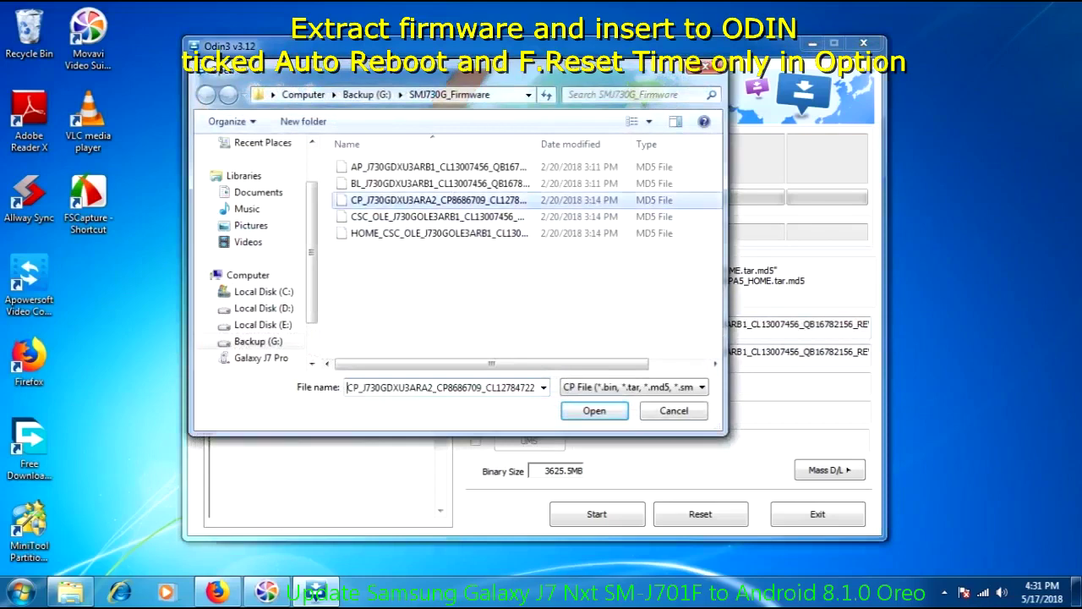
key(Return)
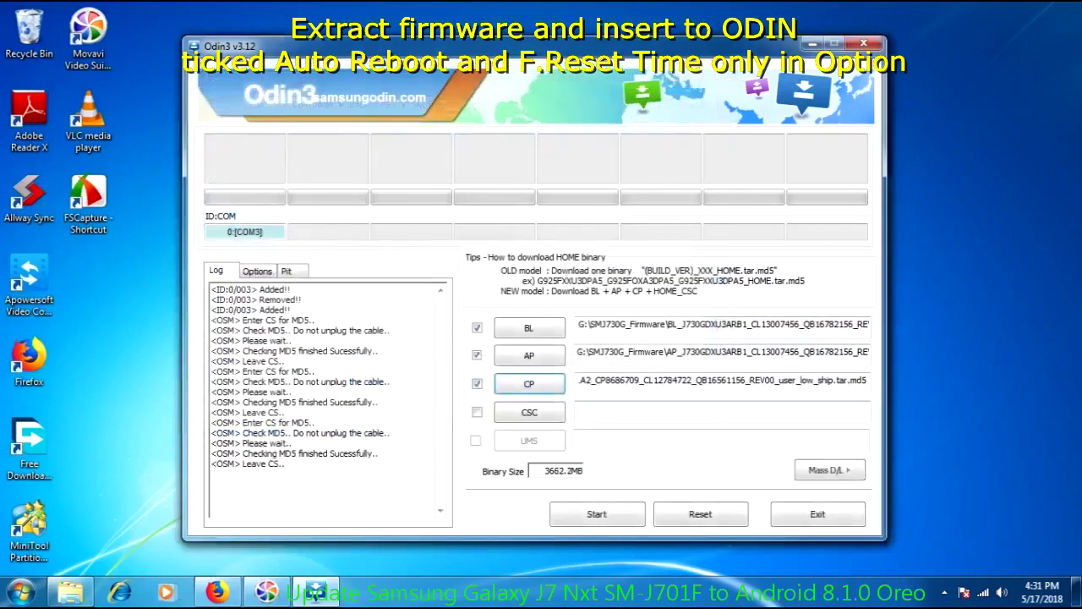
Choose the CSC_OLE_J730GOLE3ARB1 file rather than the HOME_CSC one for the CSC slot and open it
click(529, 412)
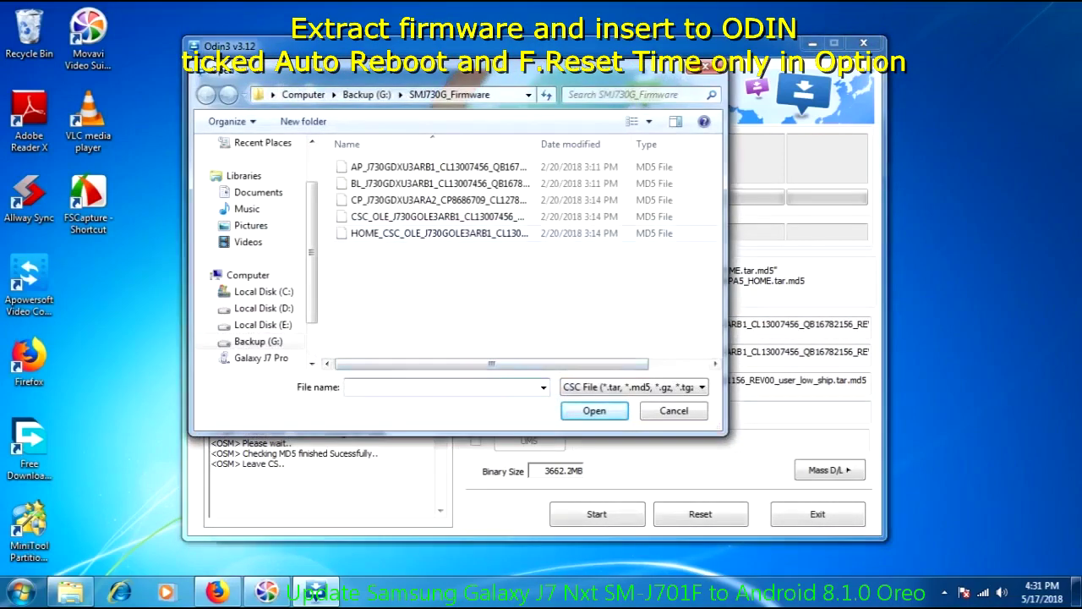
click(437, 233)
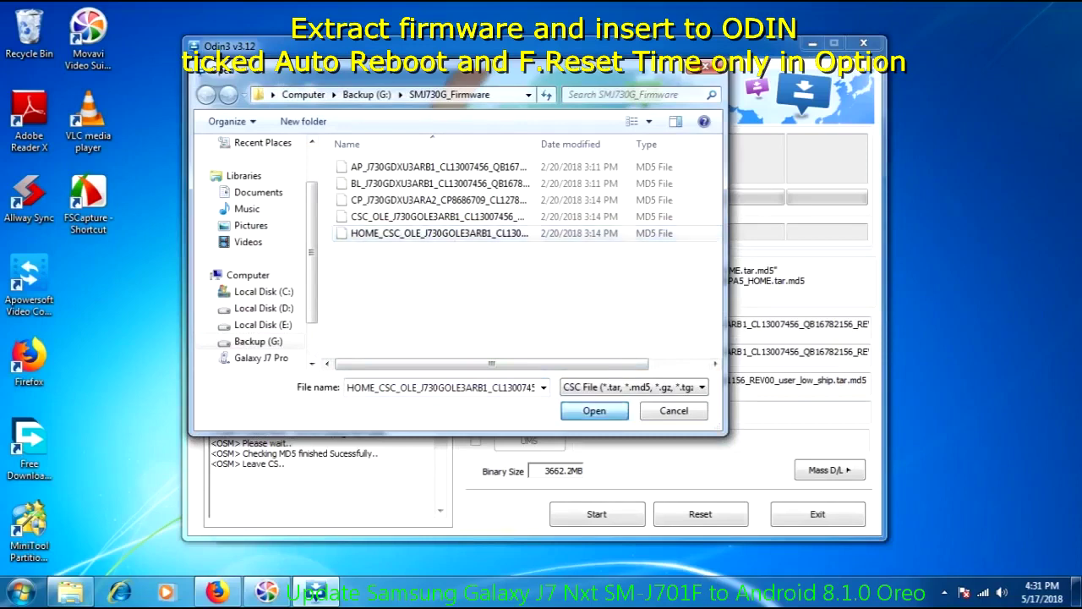
click(438, 217)
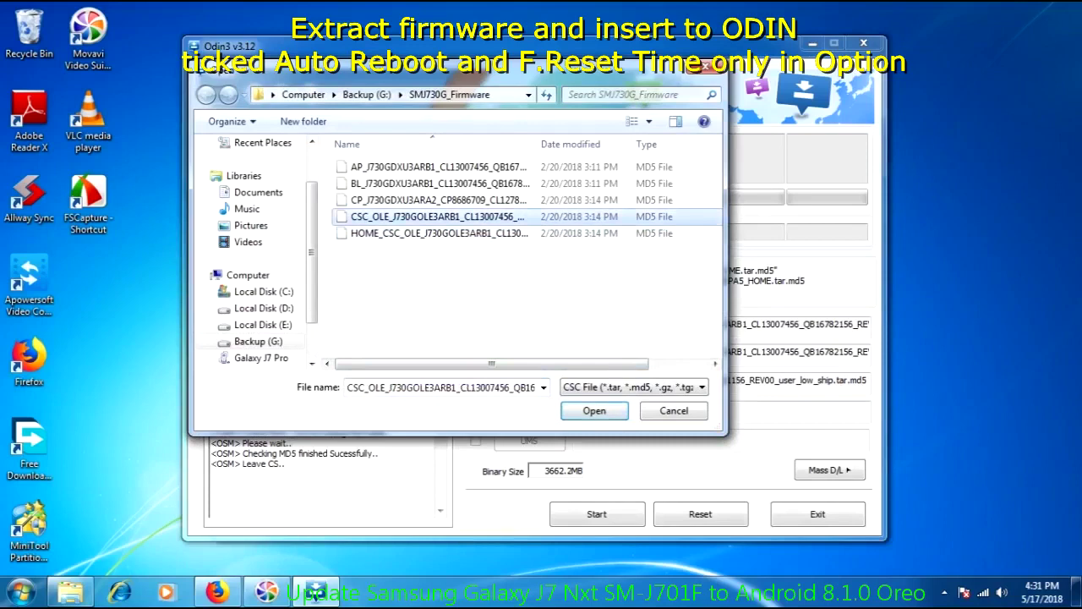
key(Return)
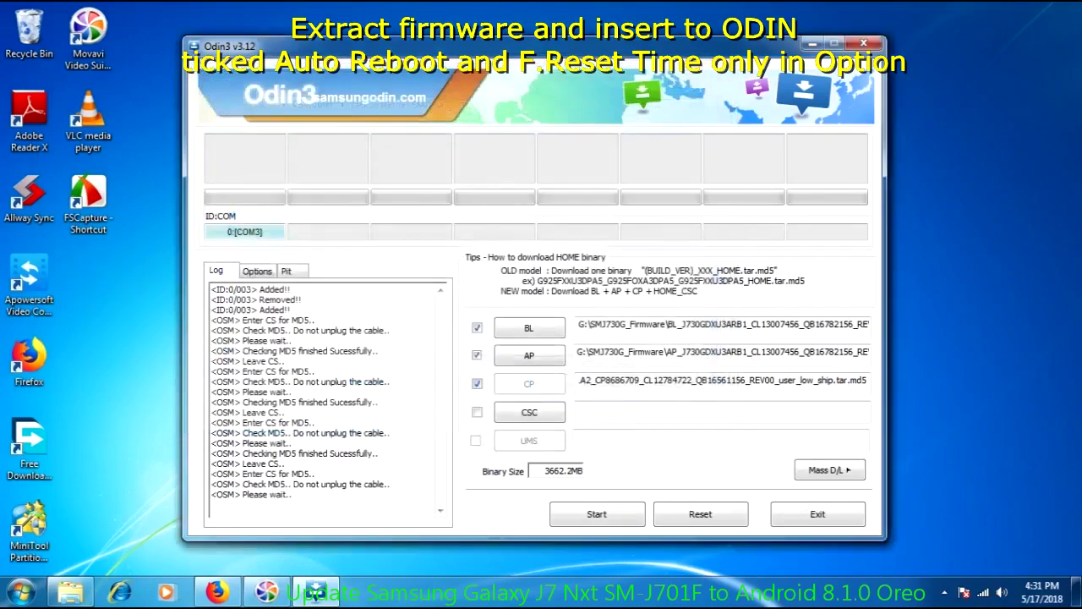